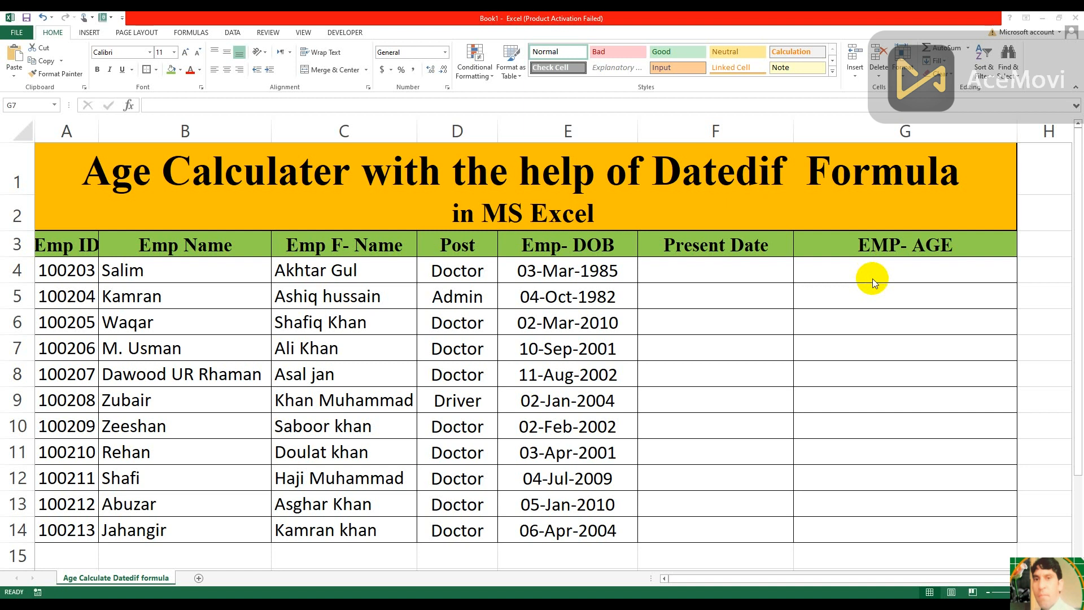
- Enter the formula =today() in cell F4 of the Present Date column
click(722, 273)
click(723, 271)
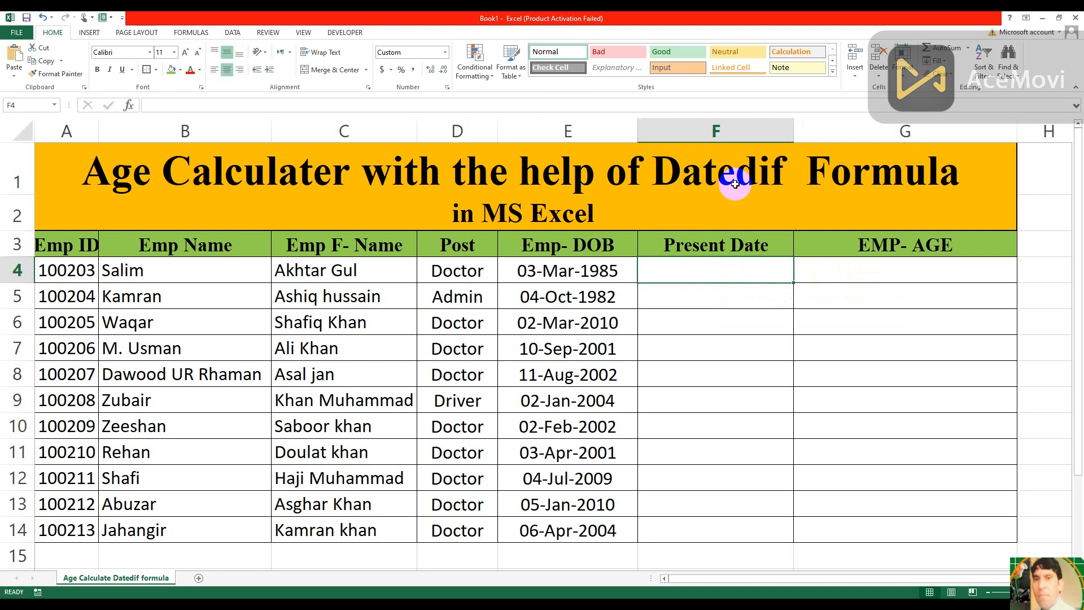
text(=to)
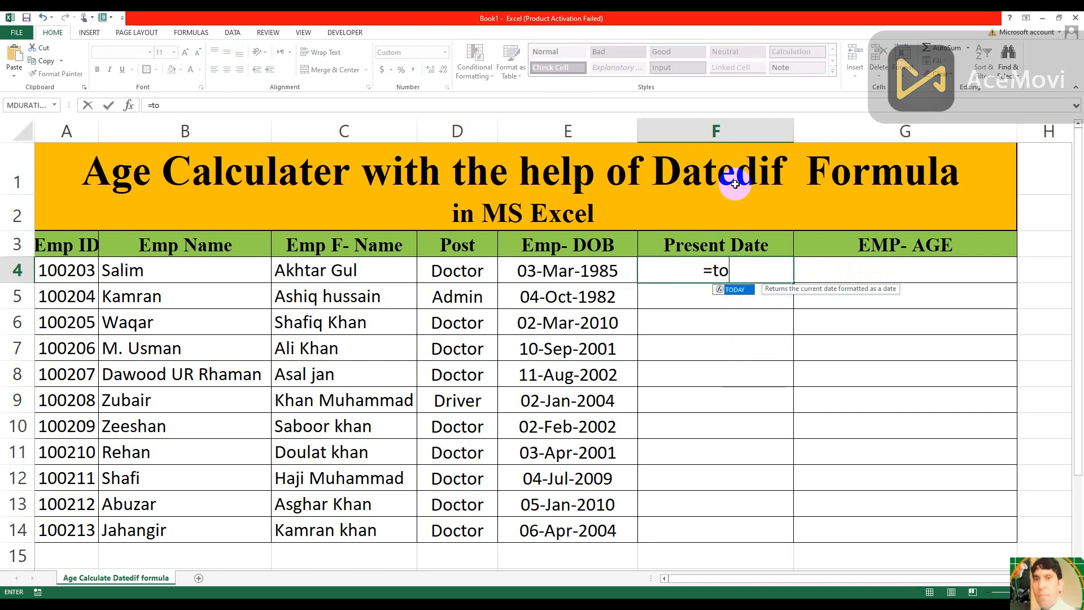
text(day())
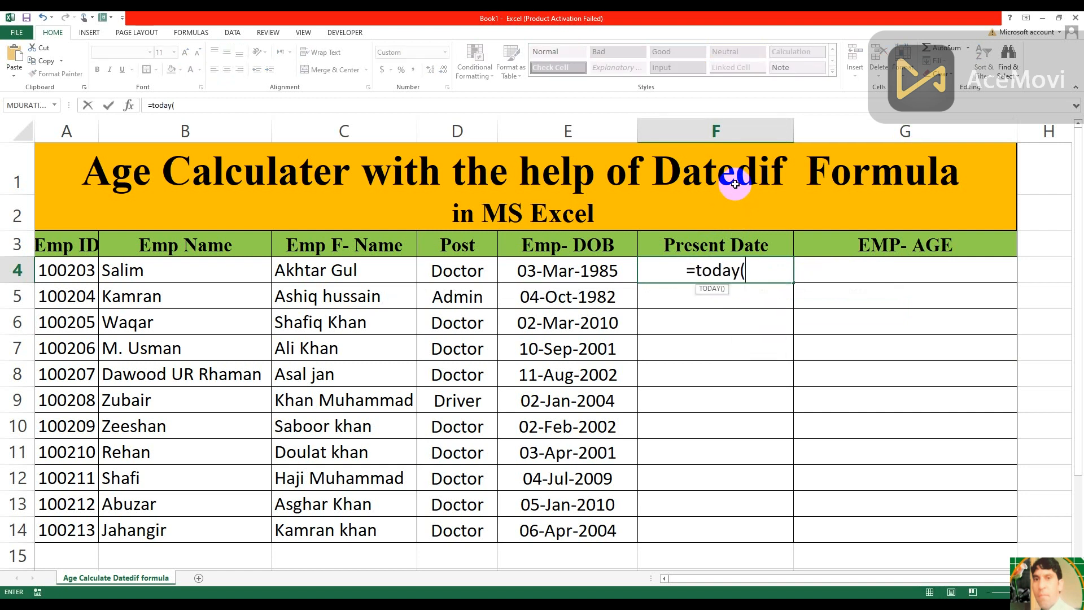
key(Return)
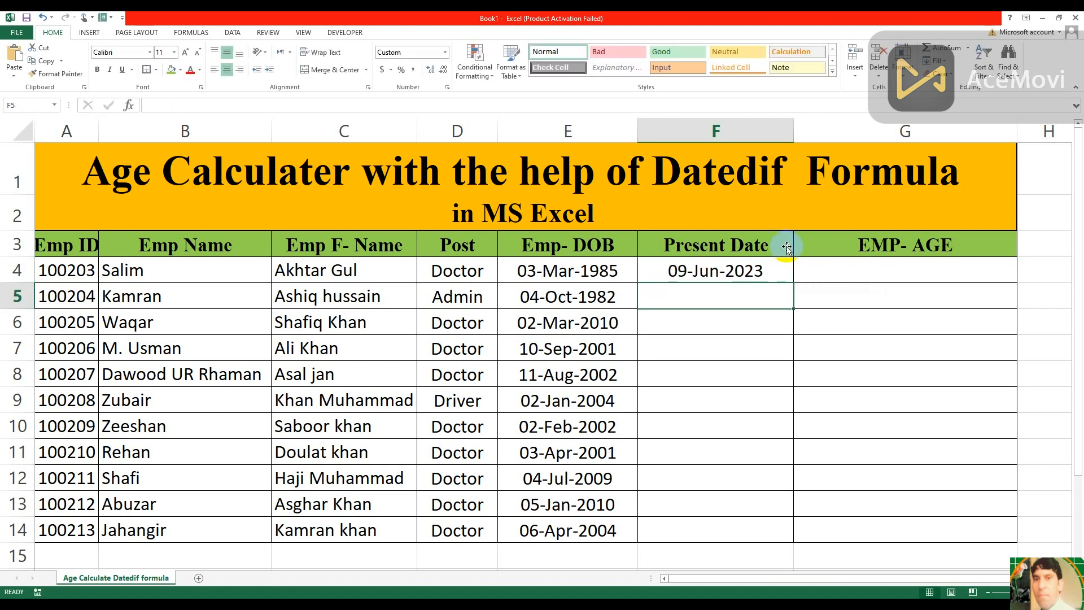
- Fill the Present Date formula from F4 down through F14
click(737, 272)
drag(794, 285, 789, 529)
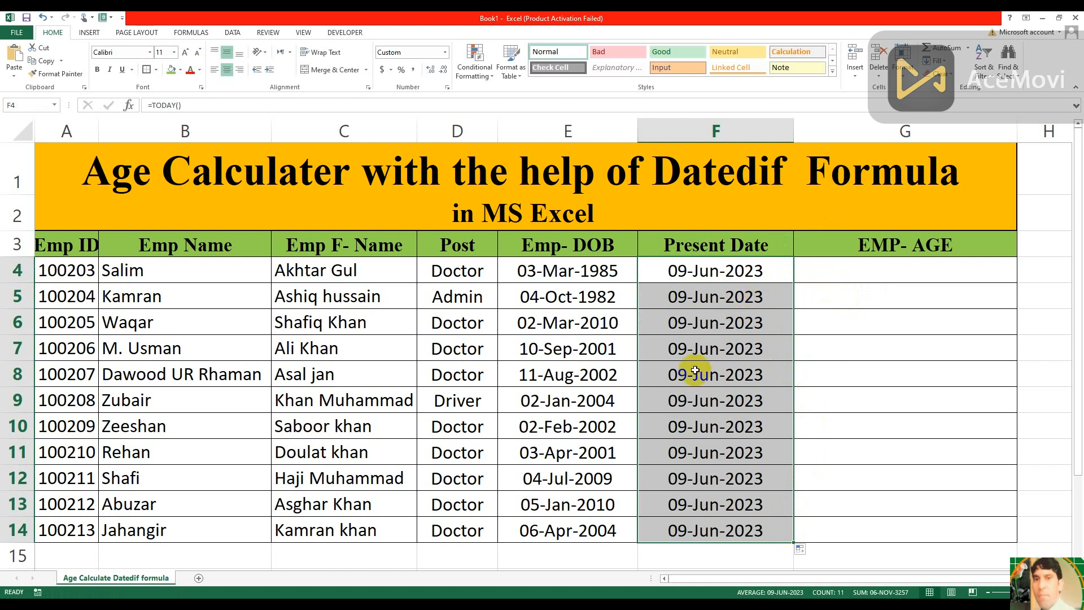
click(698, 342)
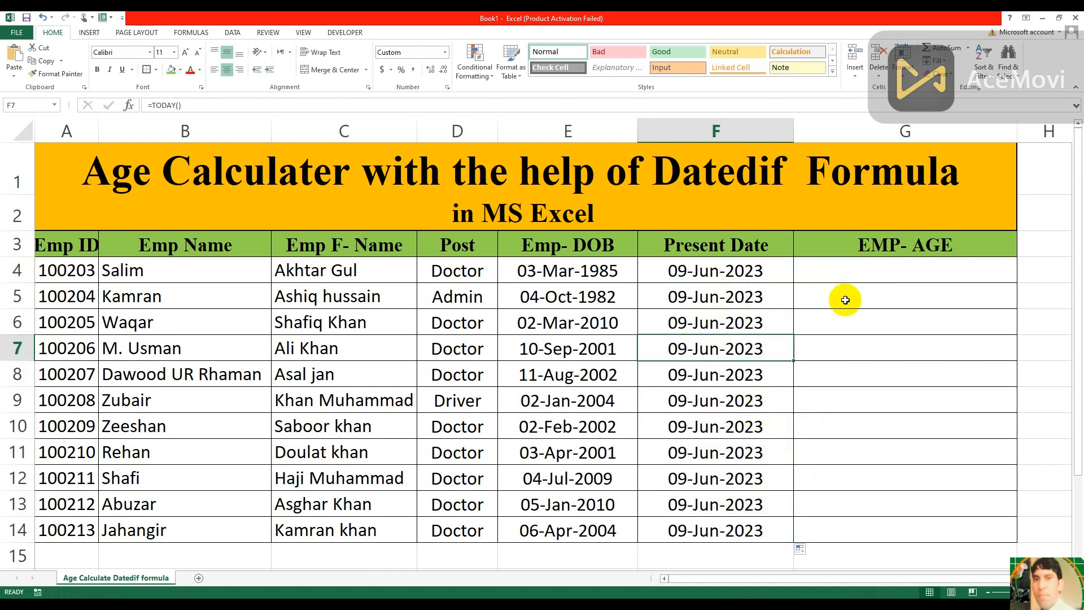
- Write the sample age text "23 year 3month 10day" in cell E15, and clear it again
click(841, 275)
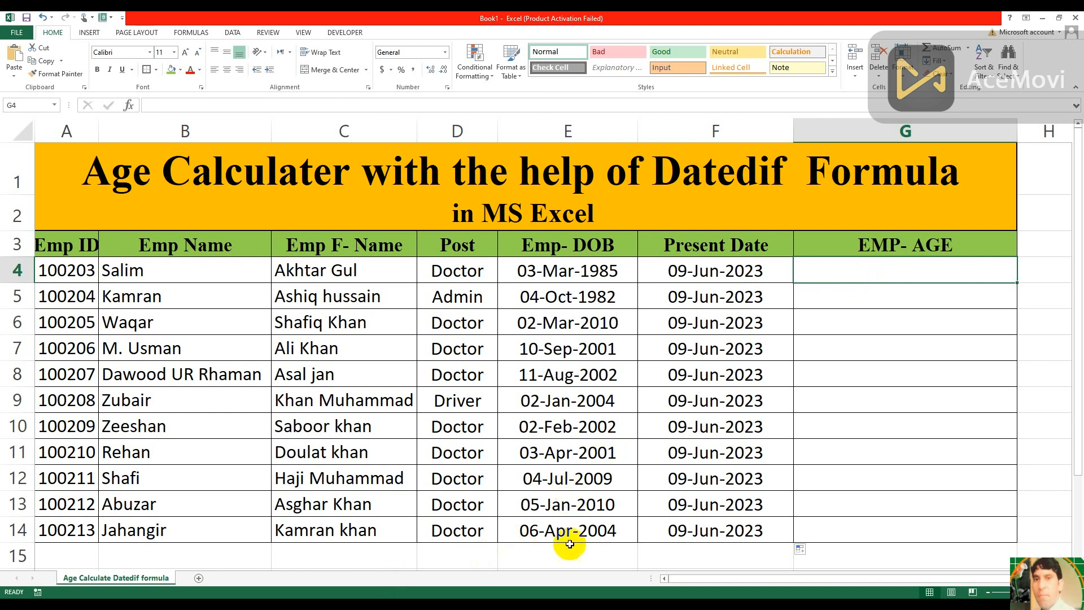
click(555, 561)
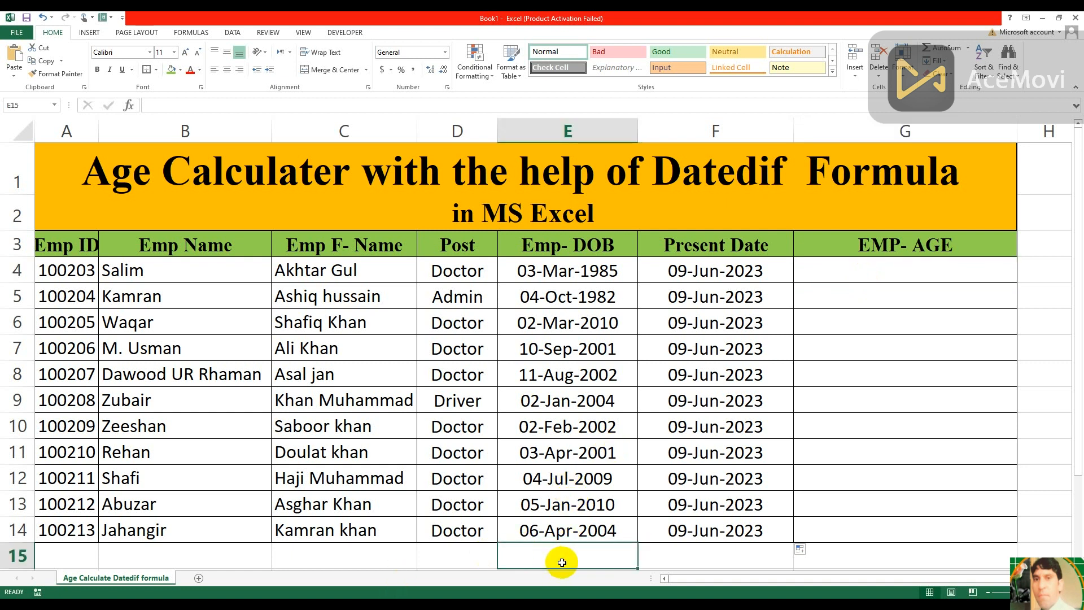
text(23 year)
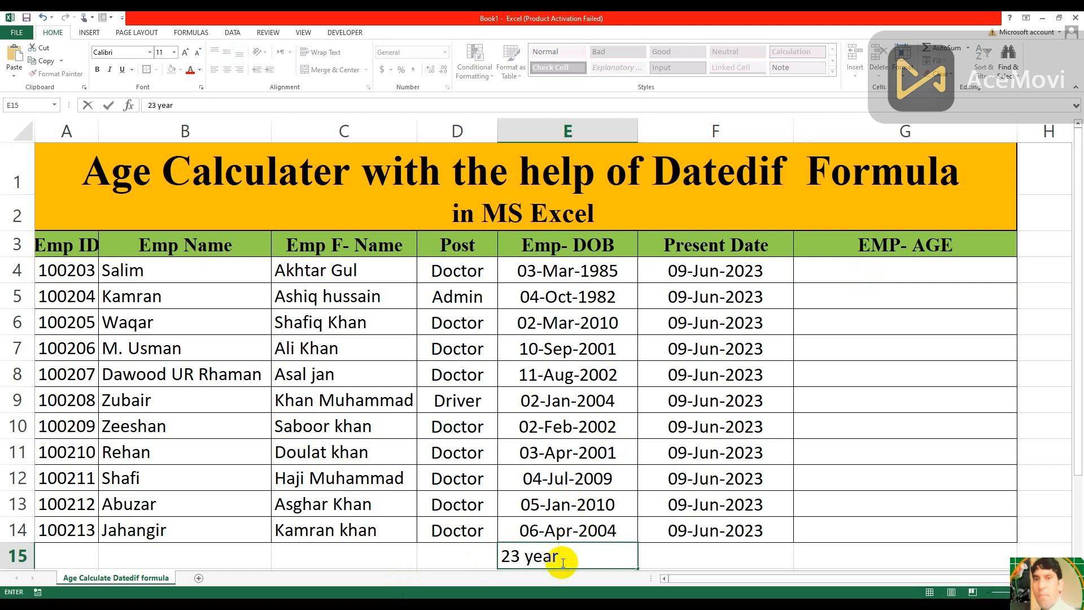
text( 3)
text(mpo)
text(n)
text(th)
key(BackSpace)
key(BackSpace)
key(BackSpace)
key(BackSpace)
key(BackSpace)
text(onth 10day)
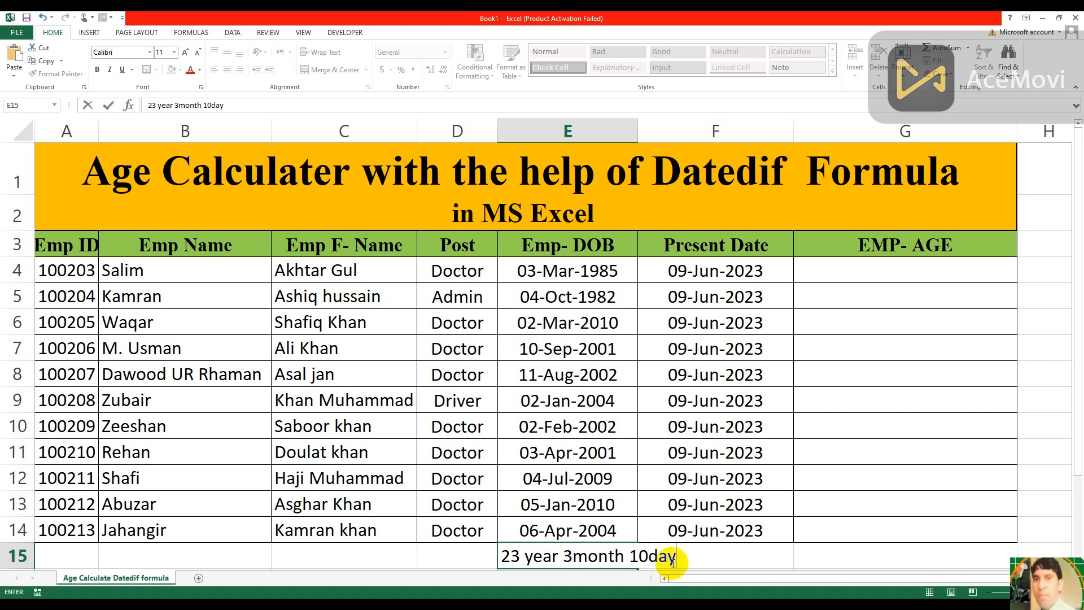
drag(677, 554, 502, 556)
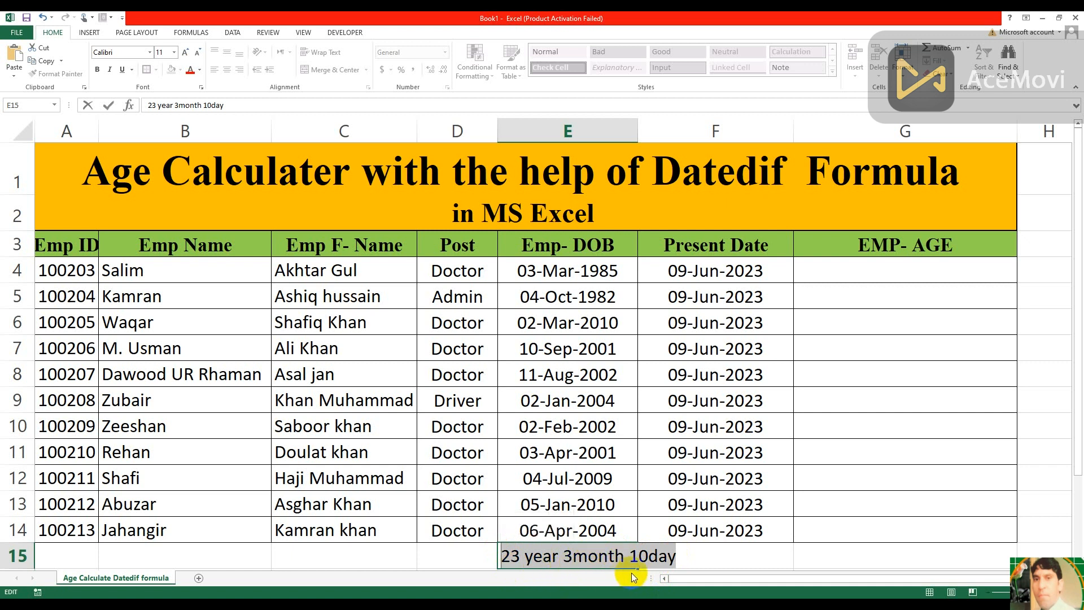
key(Delete)
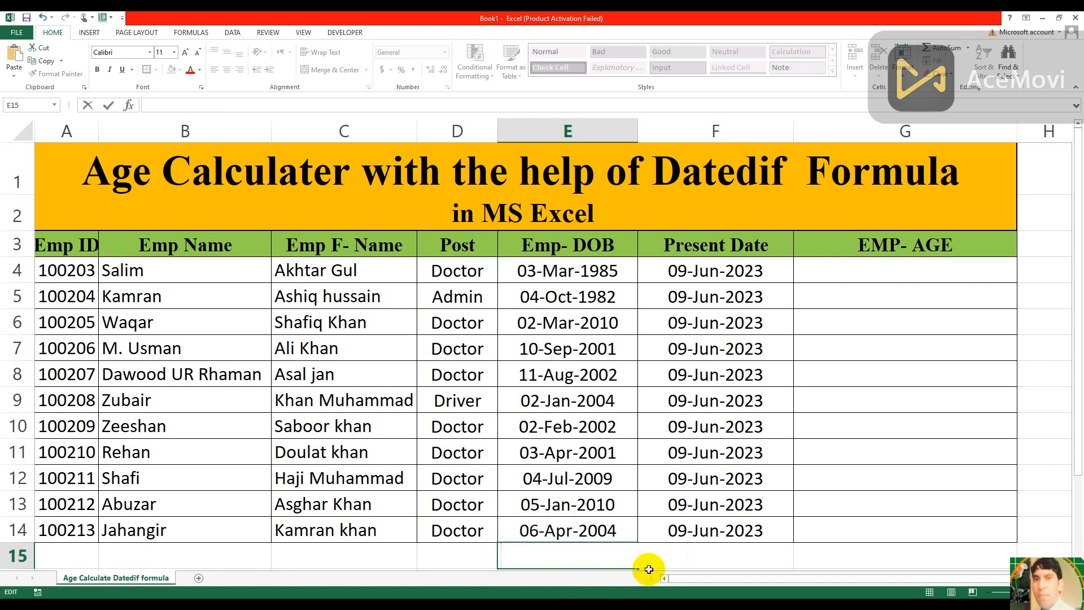
- Start the formula =datedif(E4, in cell G4, using the date of birth in E4 as the start date
click(823, 275)
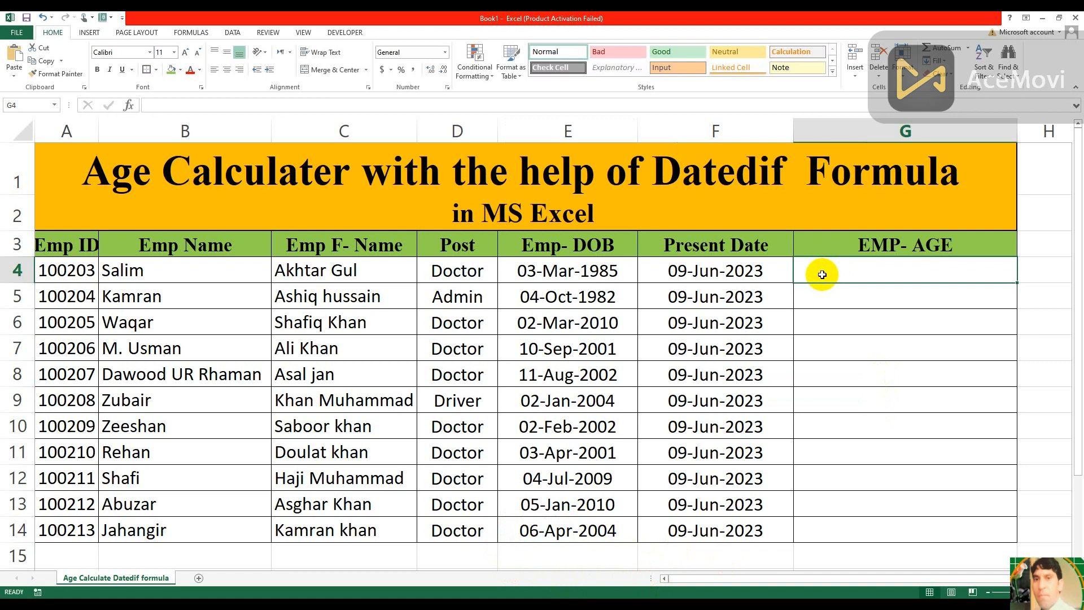
text(dated)
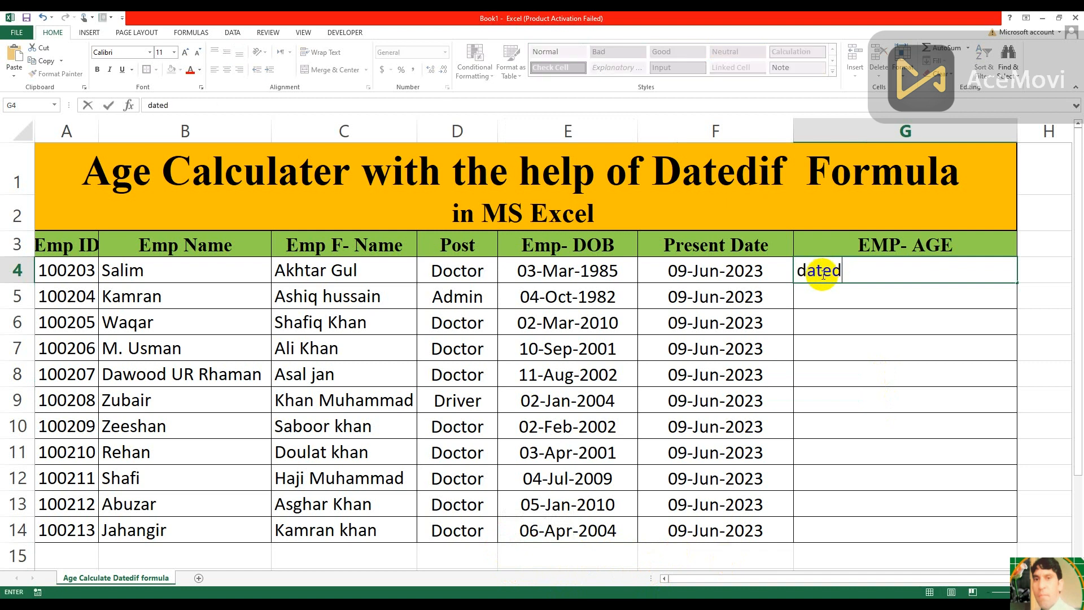
text(i)
key(BackSpace)
key(BackSpace)
key(BackSpace)
key(BackSpace)
key(BackSpace)
key(BackSpace)
text(=daTE)
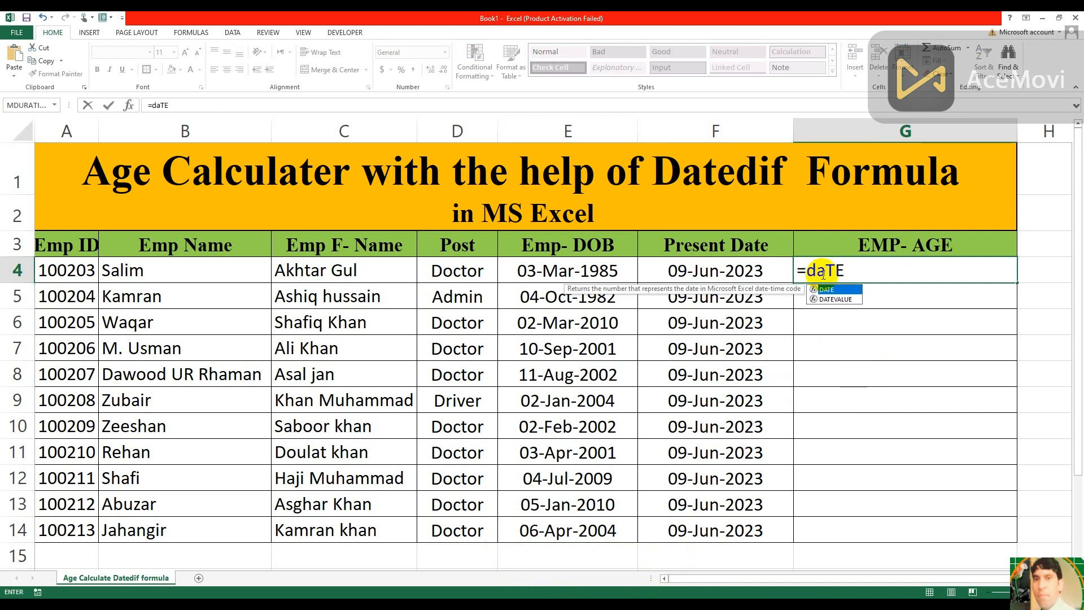
text(D)
key(BackSpace)
key(BackSpace)
key(BackSpace)
key(BackSpace)
key(BackSpace)
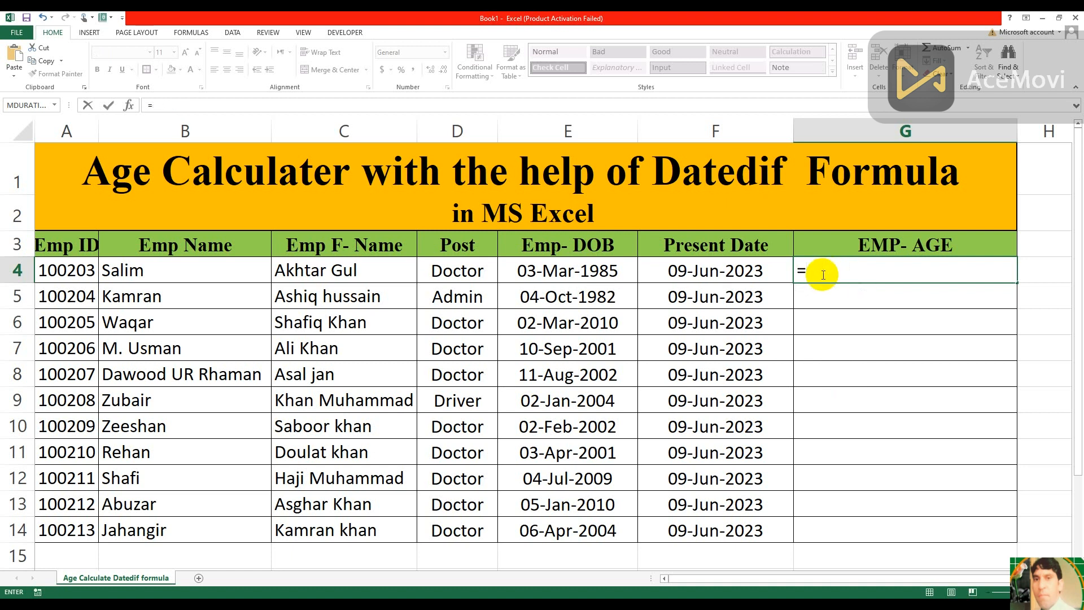
text(datedif()
click(562, 272)
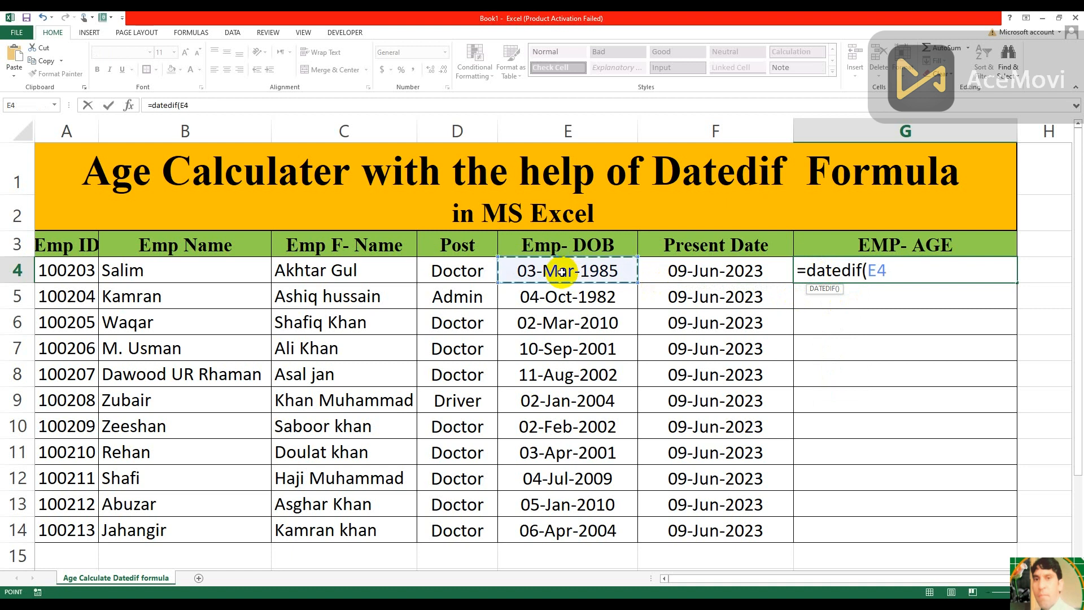
text(,)
- Try today() instead of F4 as the end date of the DATEDIF formula in G4
click(723, 265)
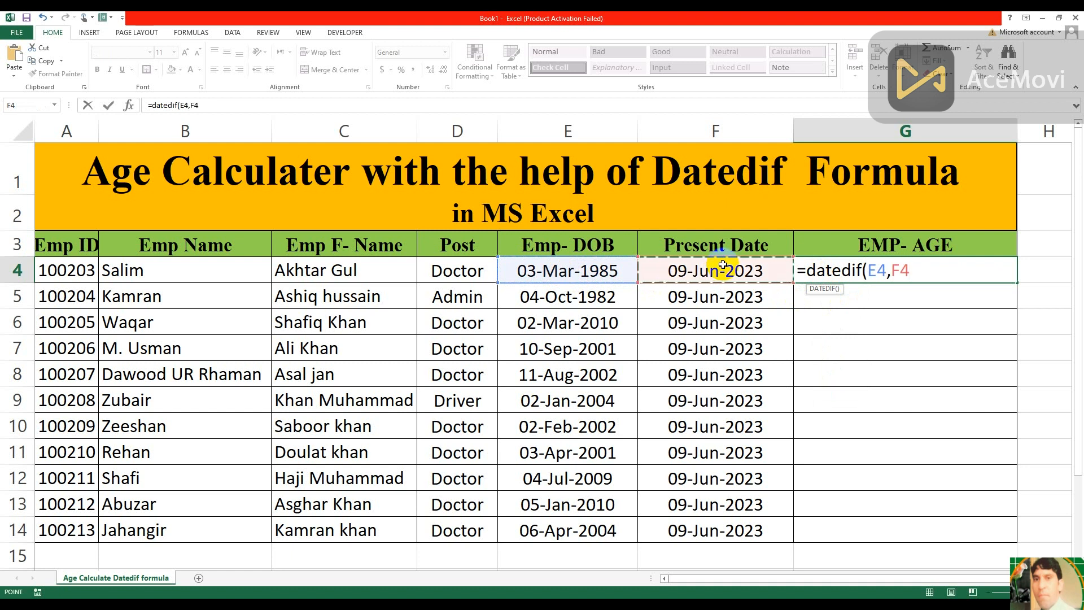
key(BackSpace)
key(BackSpace)
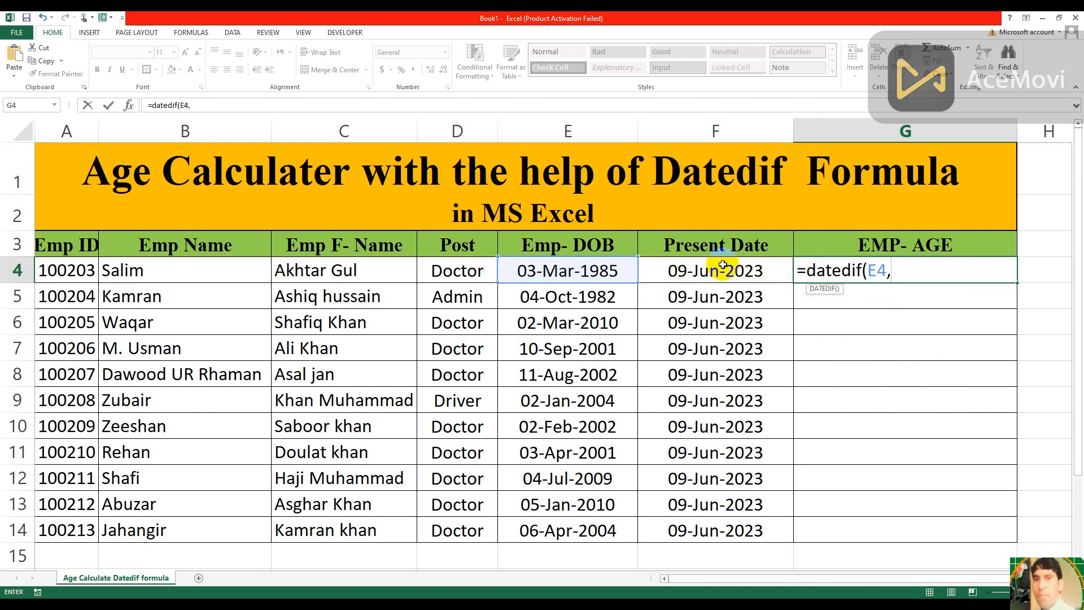
text(today)
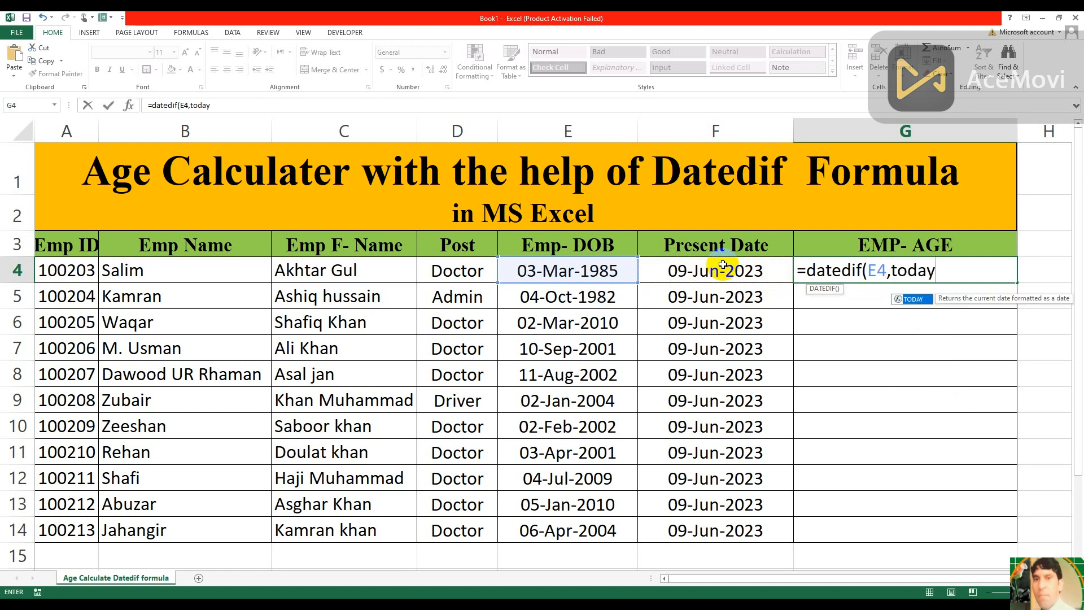
text(())
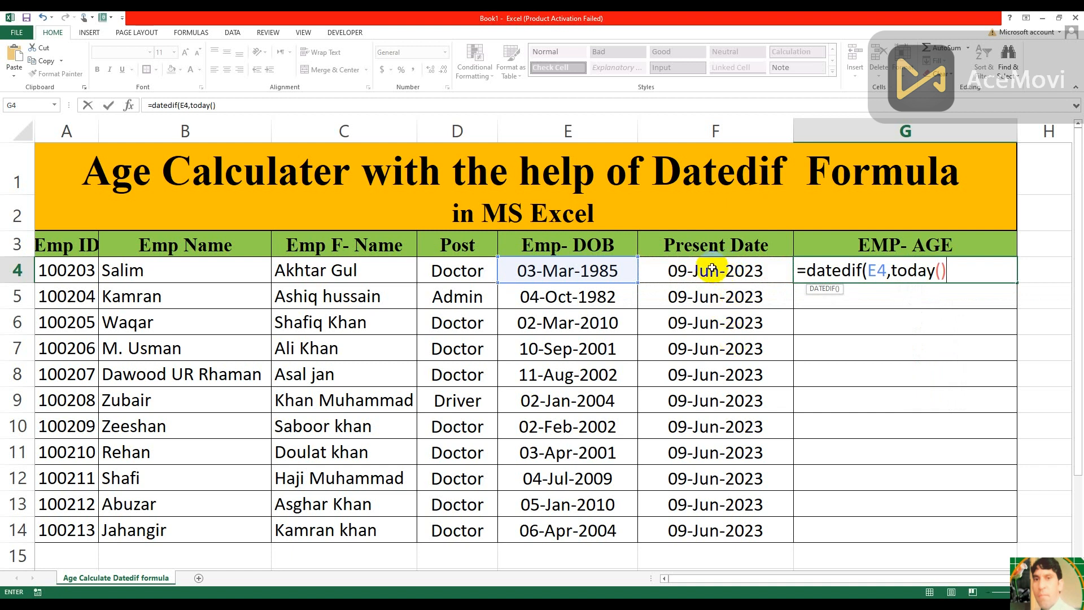
key(BackSpace)
key(BackSpace)
key(BackSpace)
key(BackSpace)
key(BackSpace)
key(BackSpace)
key(BackSpace)
- Continue the G4 formula with F4 as the end date, the unit "Y", and the appended text &" Years ",
click(748, 274)
text(,)
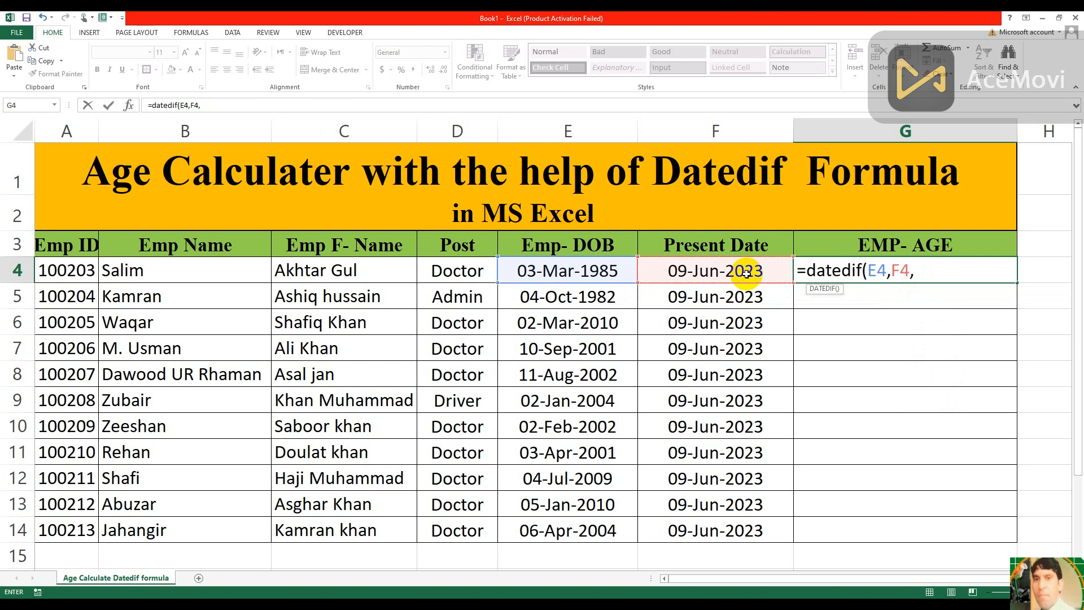
text("Y") &)
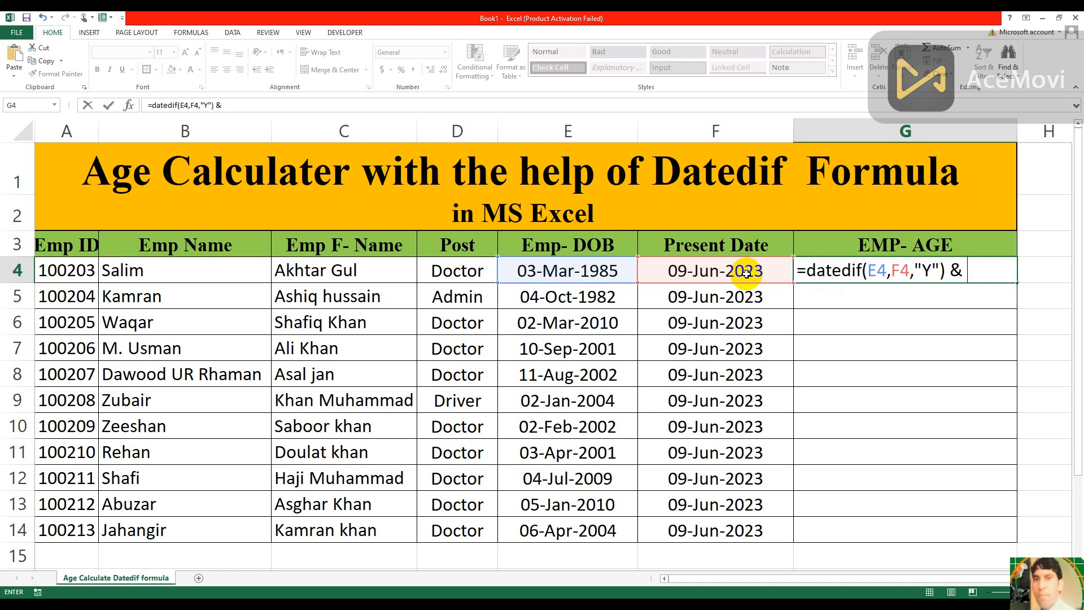
text( " Years)
text(",)
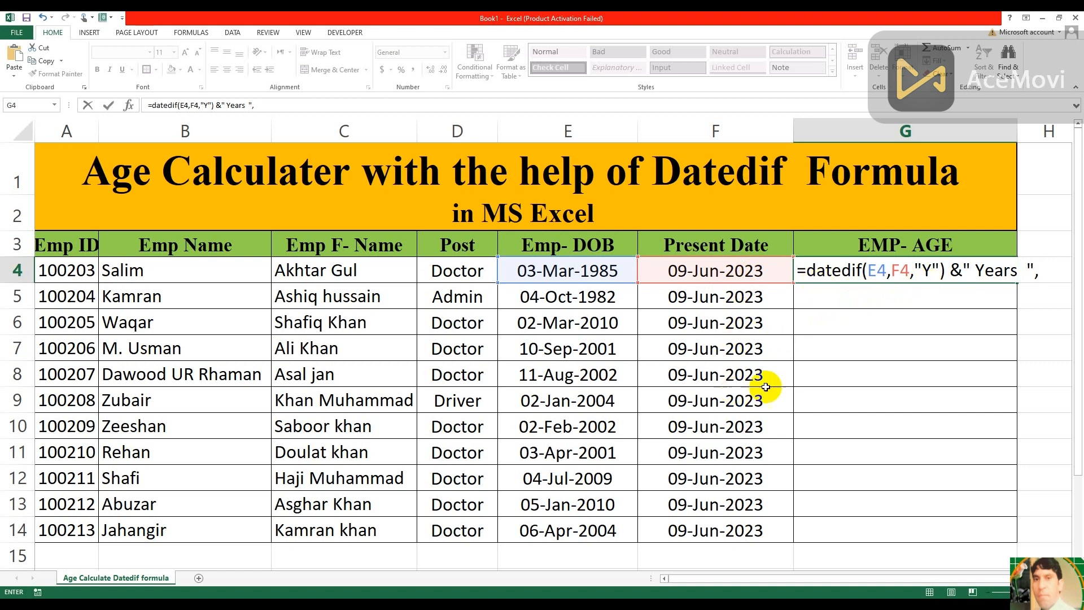
- Append the months part &datedif(E4,F4,"YM") &" Months ", to the formula in G4
text(&)
text(date)
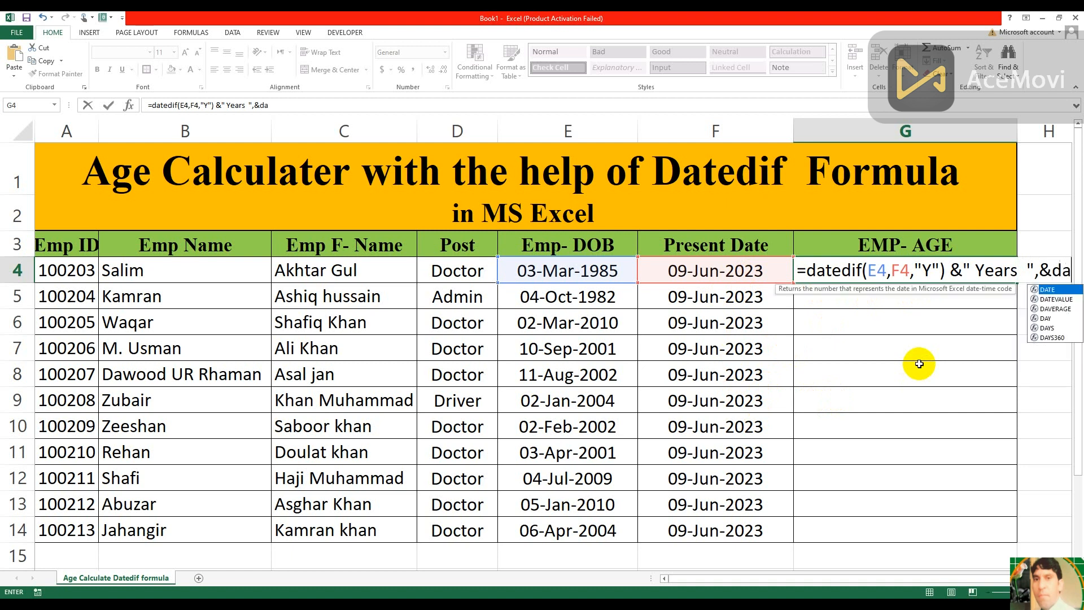
text(dif)
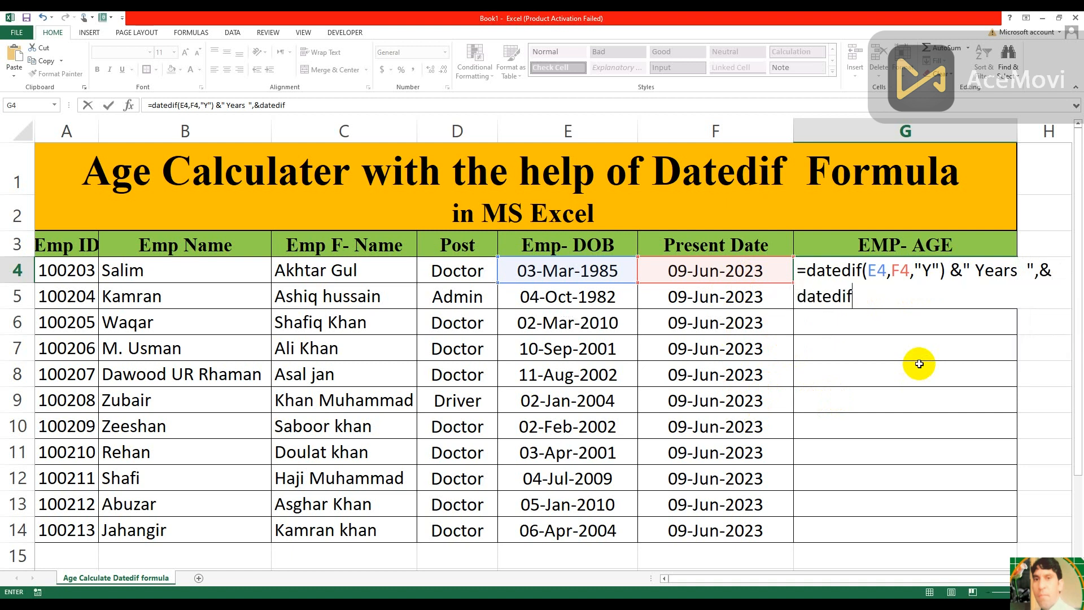
text(()
click(585, 268)
text(,)
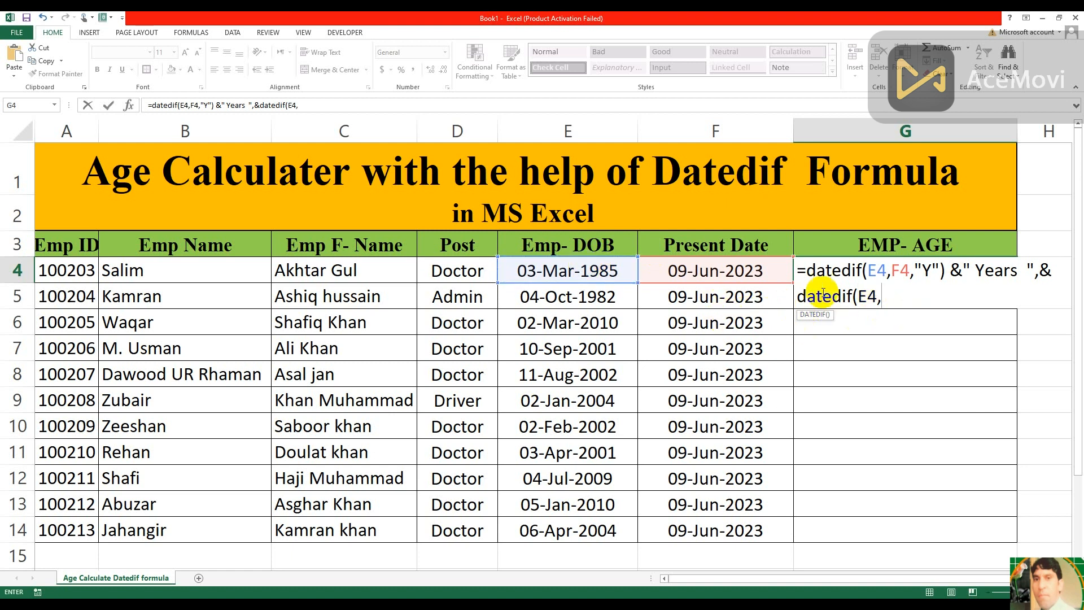
click(737, 272)
text(,)
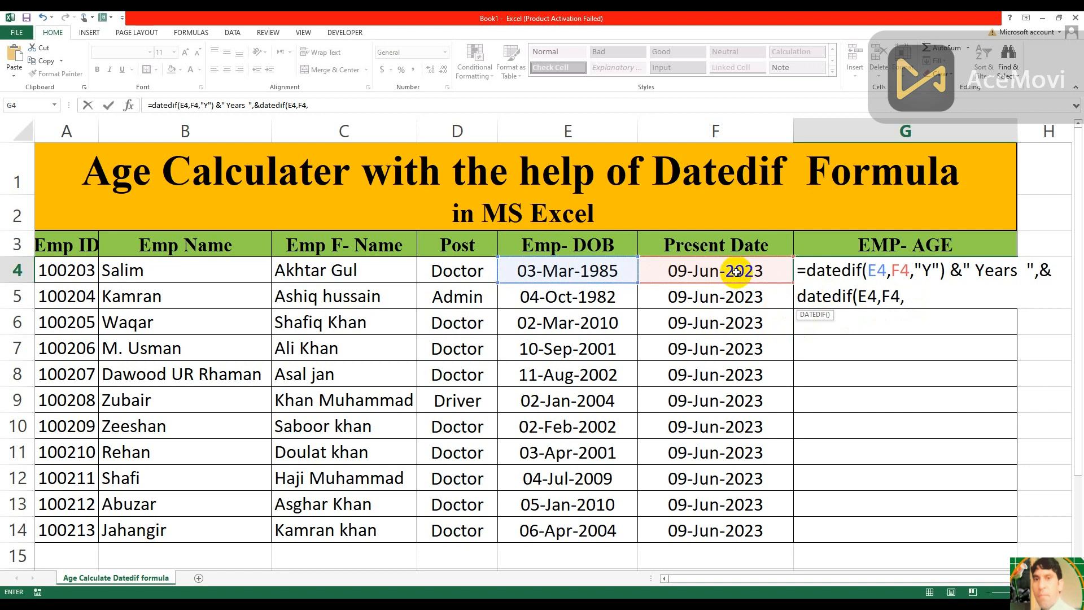
text(")
text(YM") &" Months)
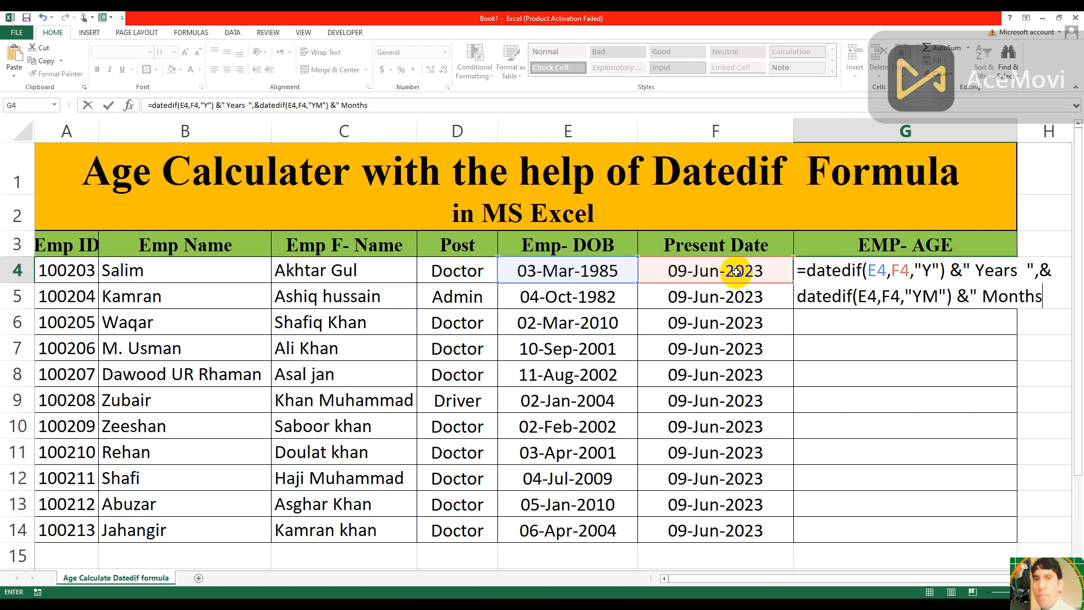
text(  ",)
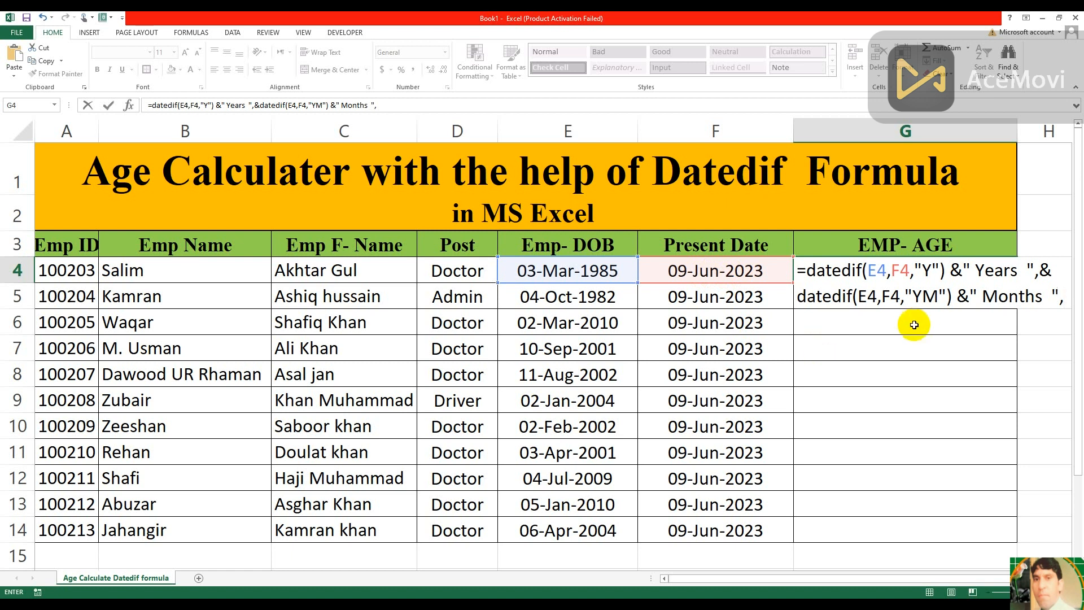
- Try to commit the G4 formula with the suggested typo correction, and return to editing it
key(Return)
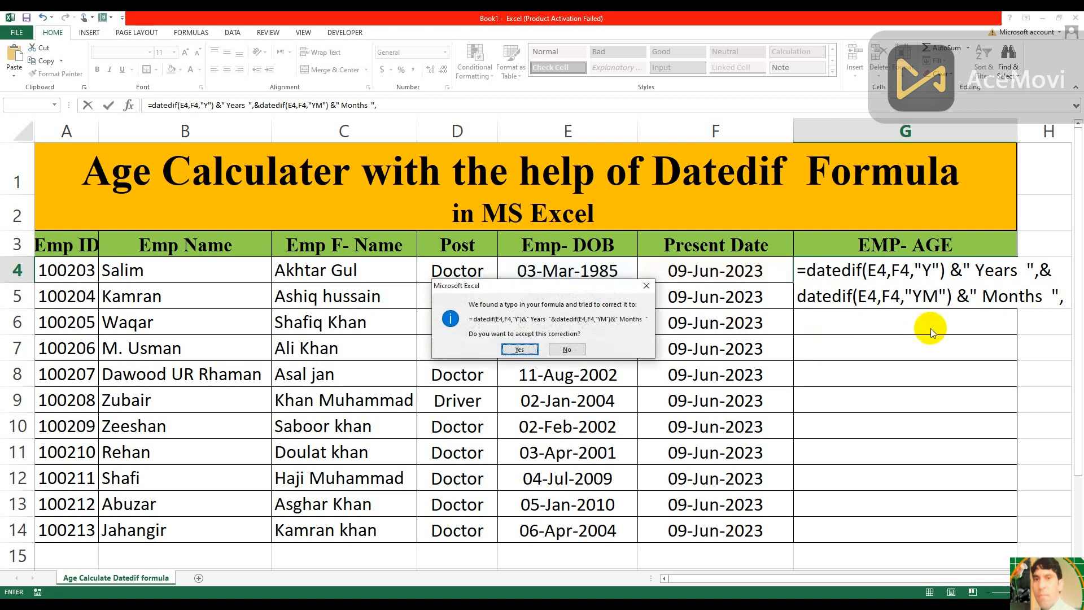
click(520, 349)
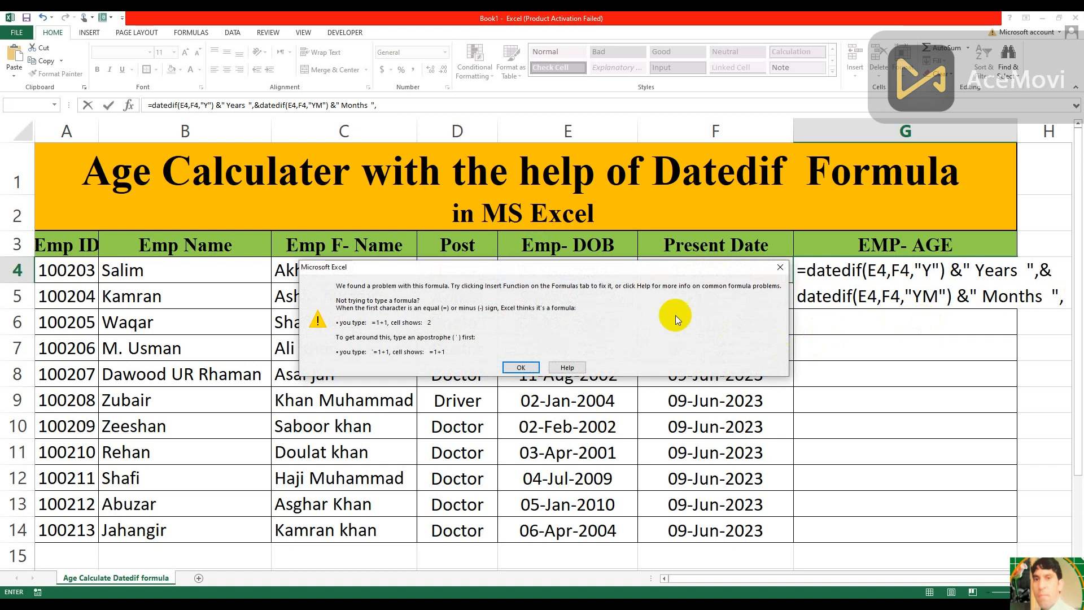
key(Return)
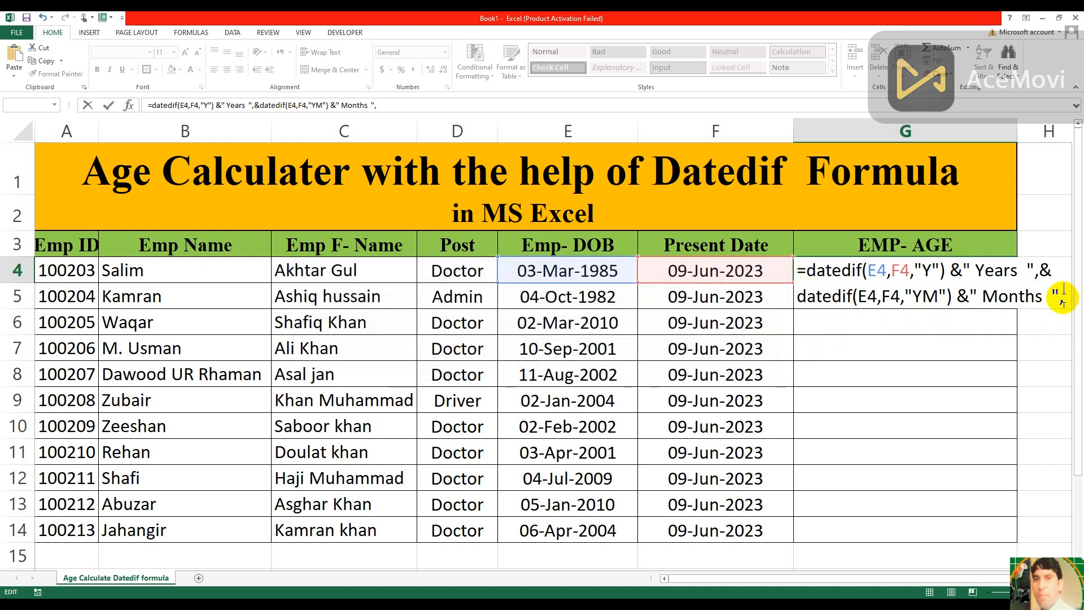
- Append & and a third datedif function name to the end of the G4 formula
text(&)
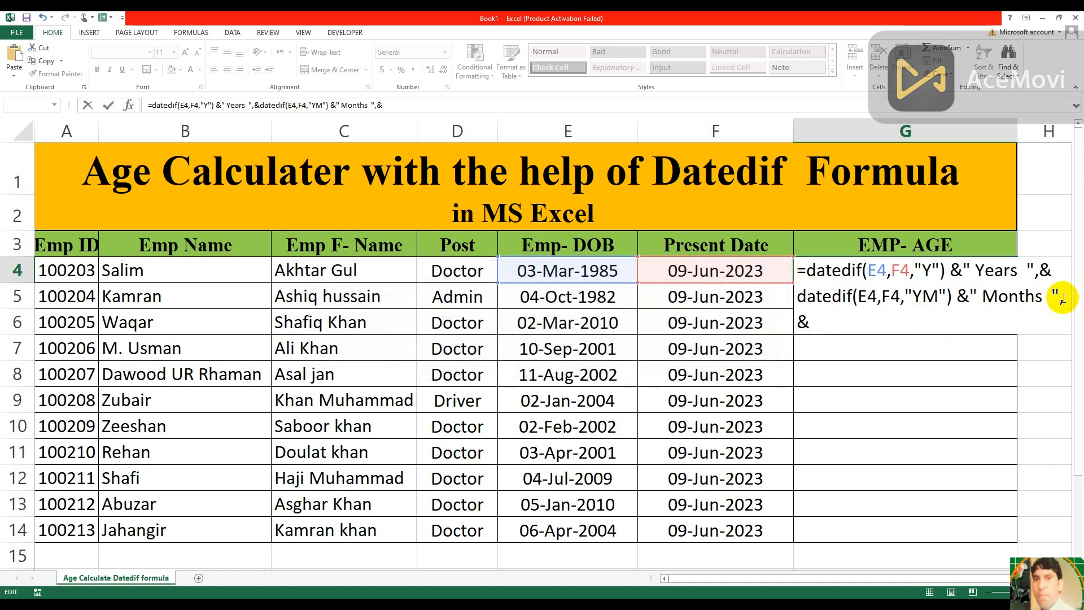
text(d)
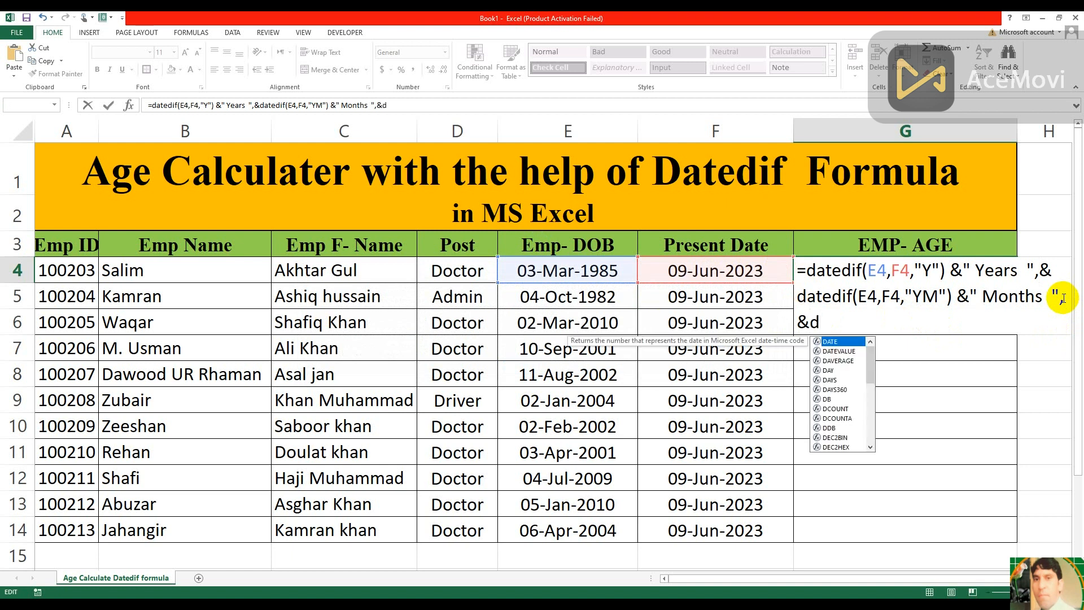
text(a)
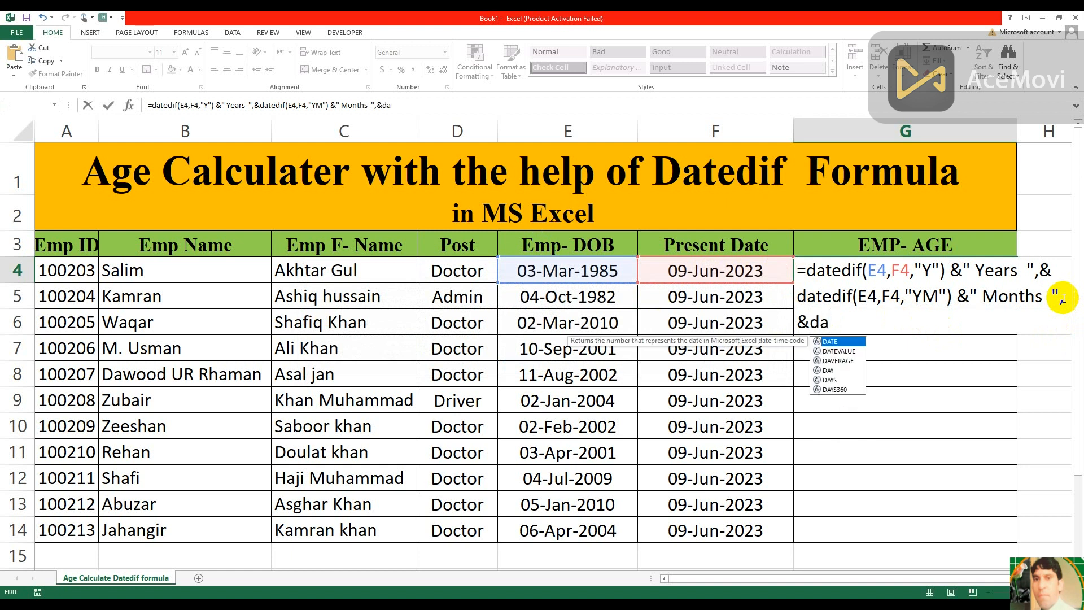
text(ted)
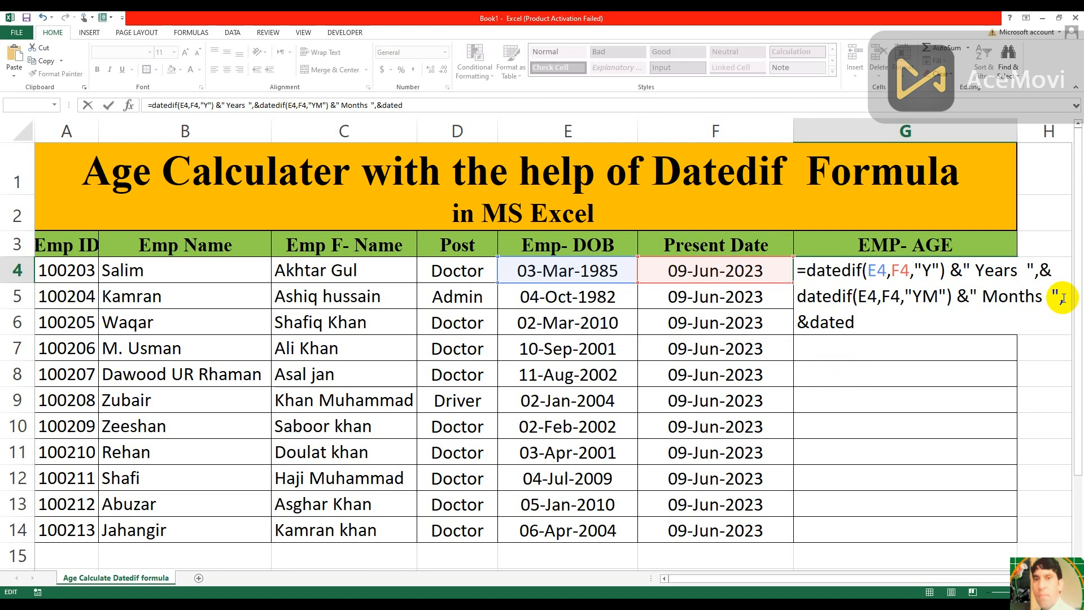
text(iif)
key(BackSpace)
key(BackSpace)
text(f)
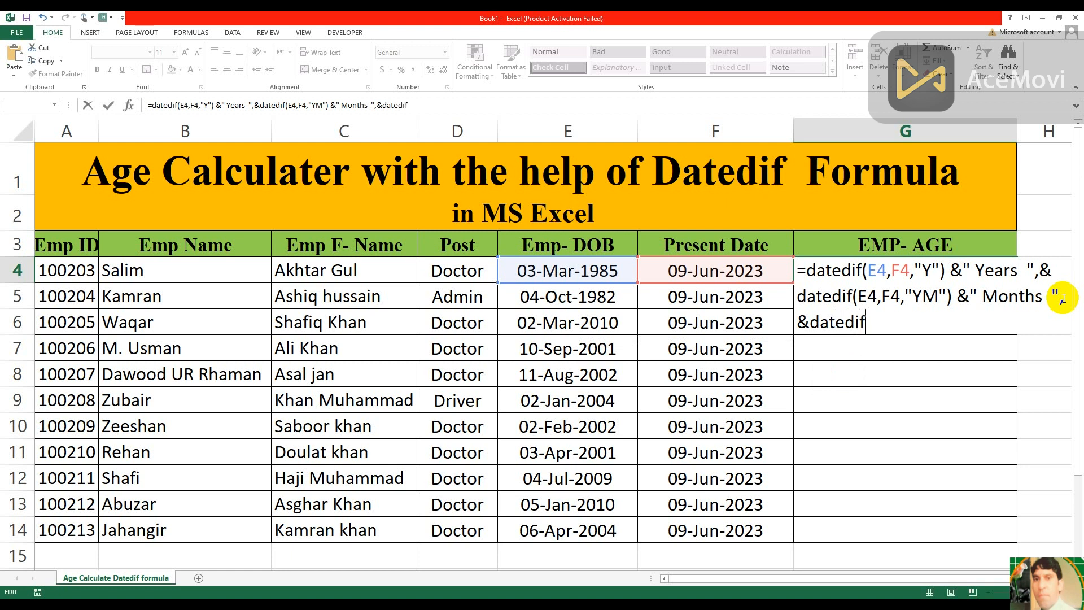
- Give the third datedif the arguments E4, F4 and "MD", close it, and add & after it
text(()
click(602, 264)
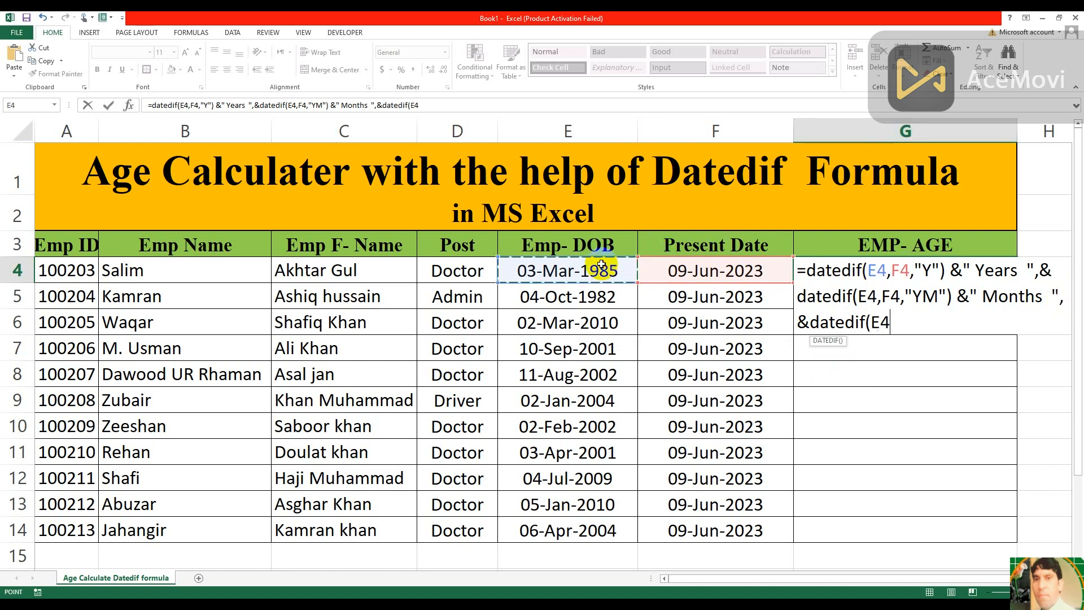
text(,)
click(686, 268)
text(,)
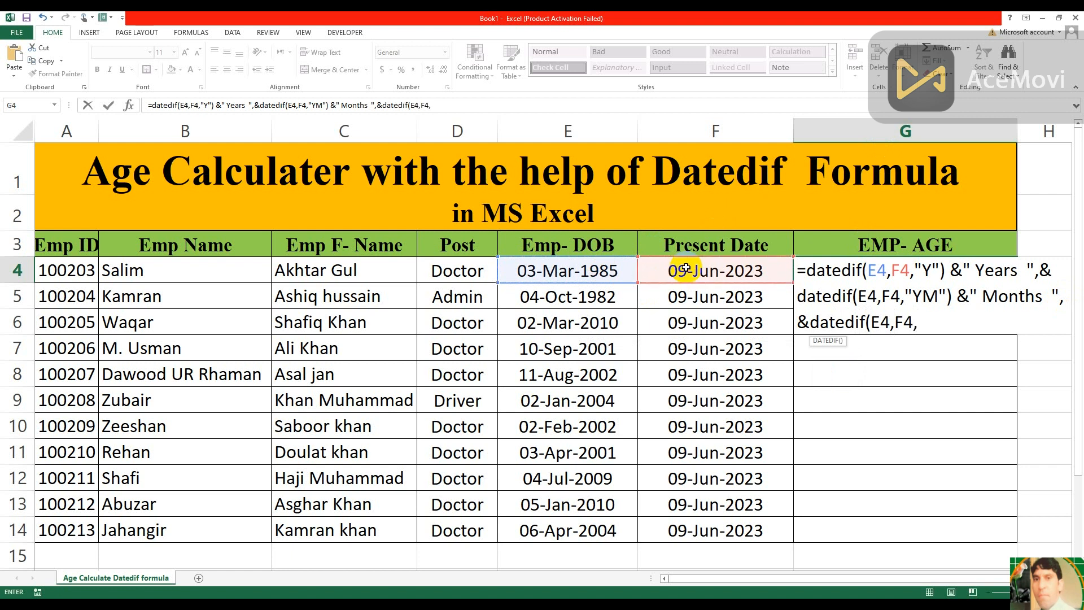
text("MD")&)
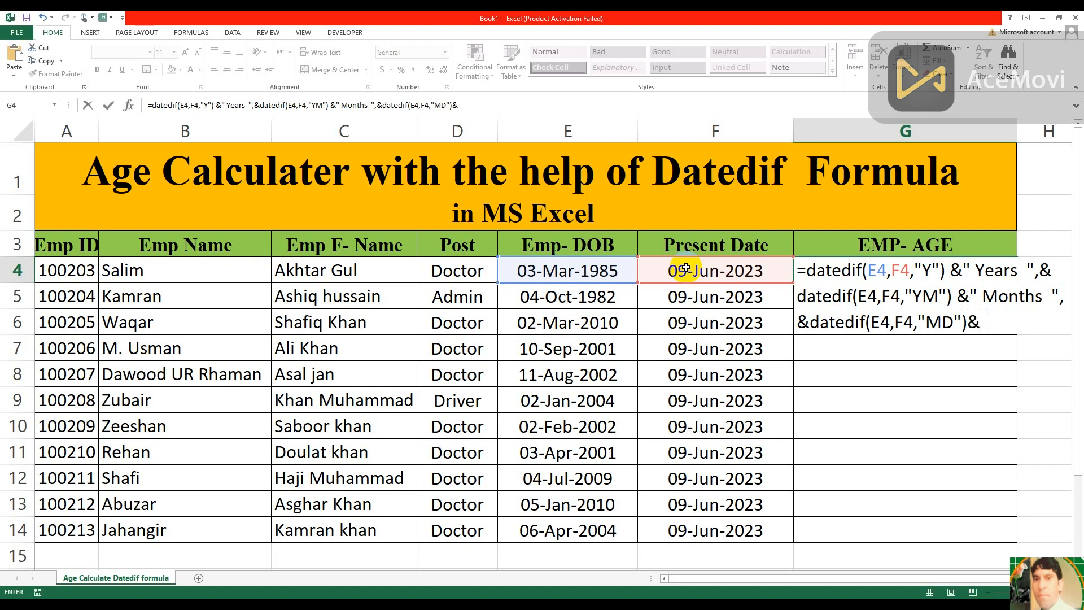
- Finish the G4 formula with the quoted text "Days" and commit it, accepting the suggested typo correction
text( D)
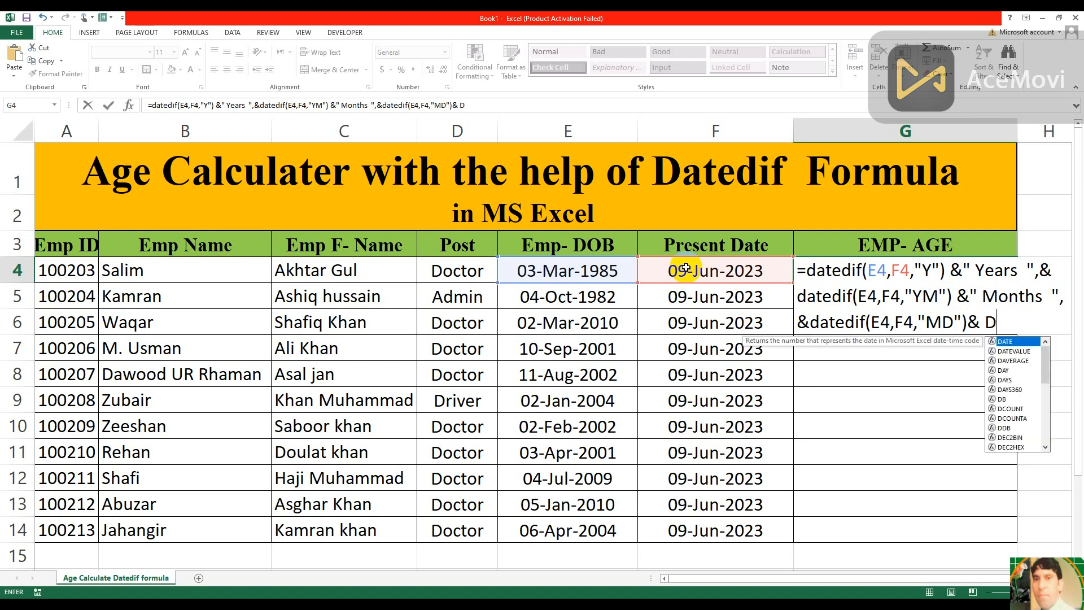
text(ays)
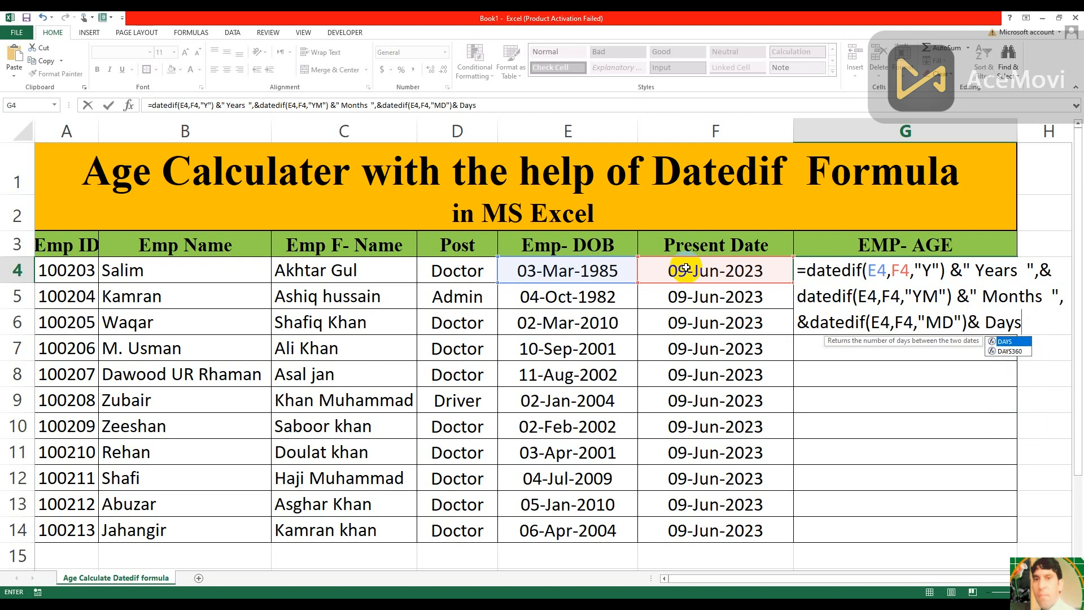
click(985, 324)
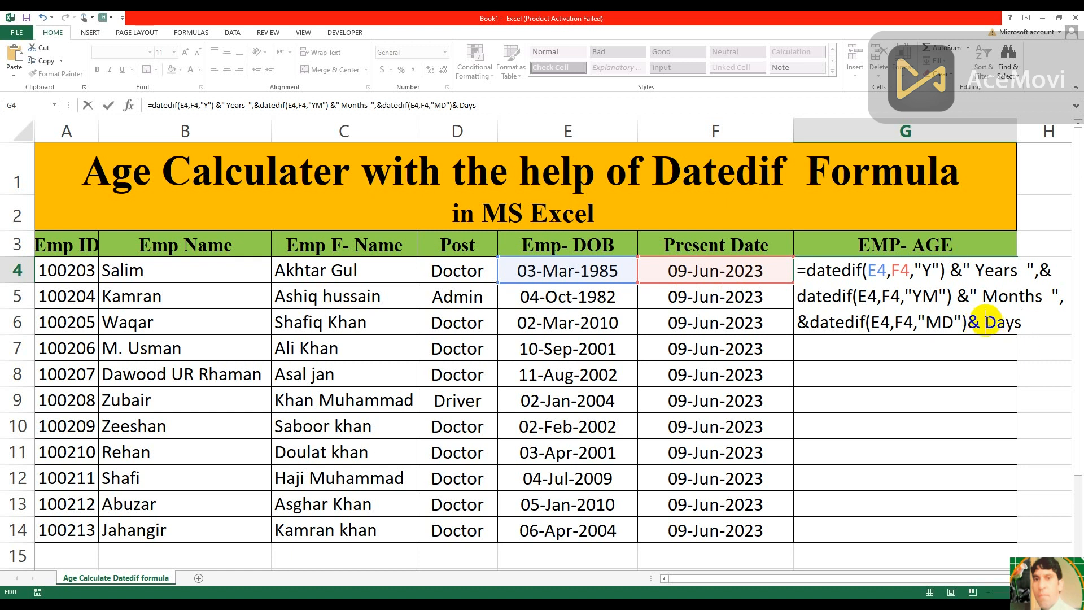
text(")
click(1049, 322)
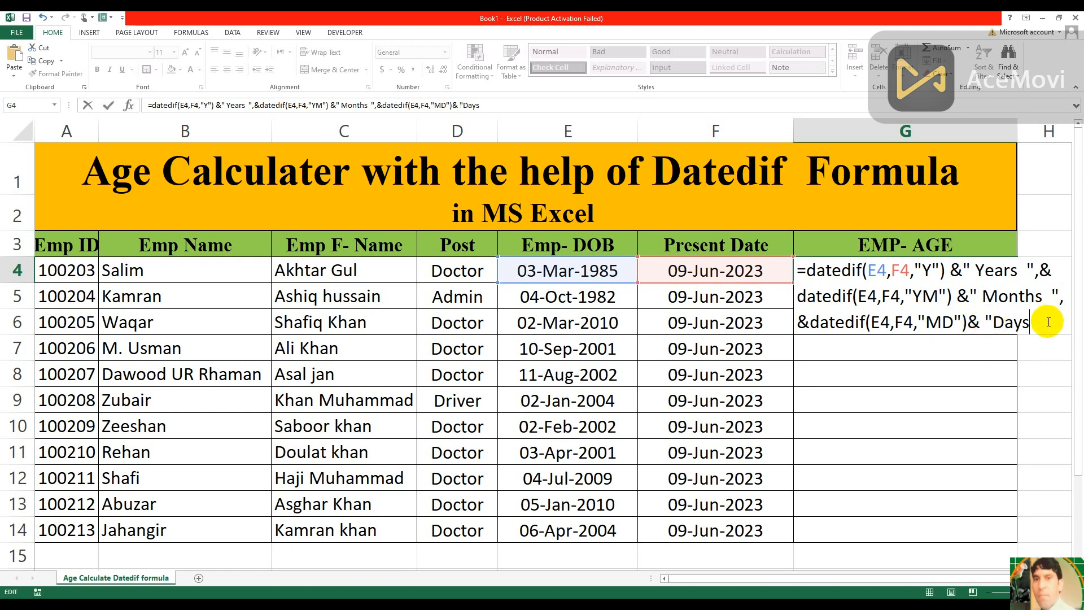
text(")
key(Return)
click(519, 350)
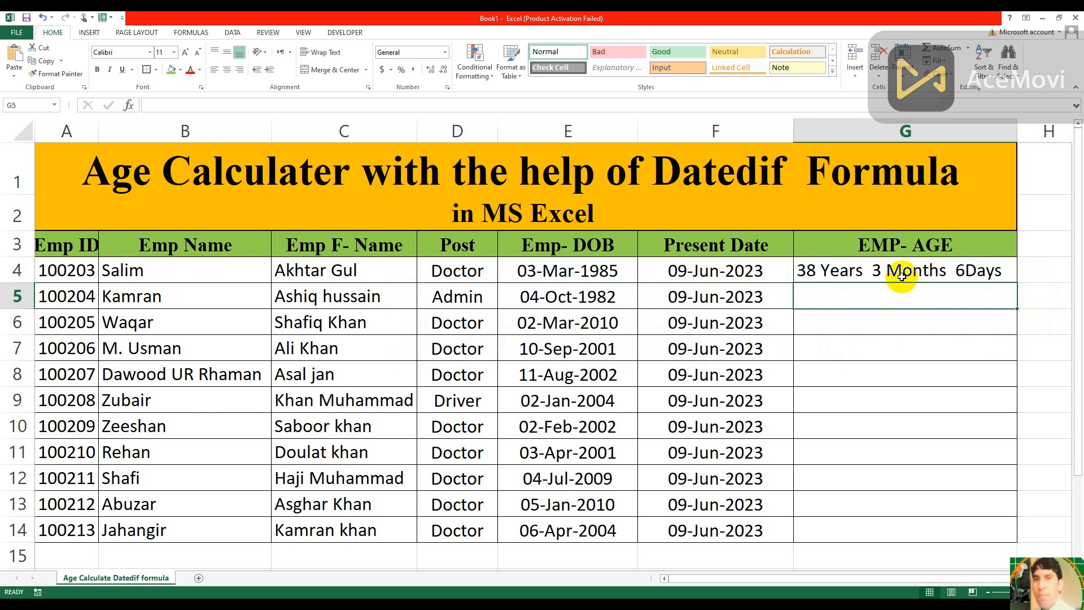
- Edit the G4 formula to add a space before Days and extra trailing spaces after Years, Months and Days
double_click(958, 270)
click(1009, 323)
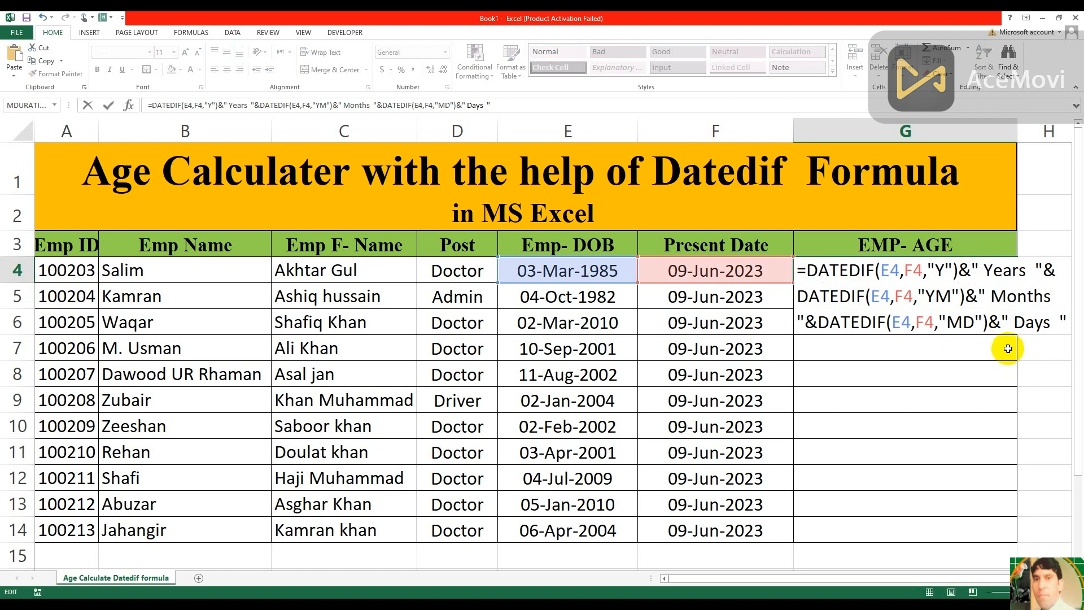
click(1035, 270)
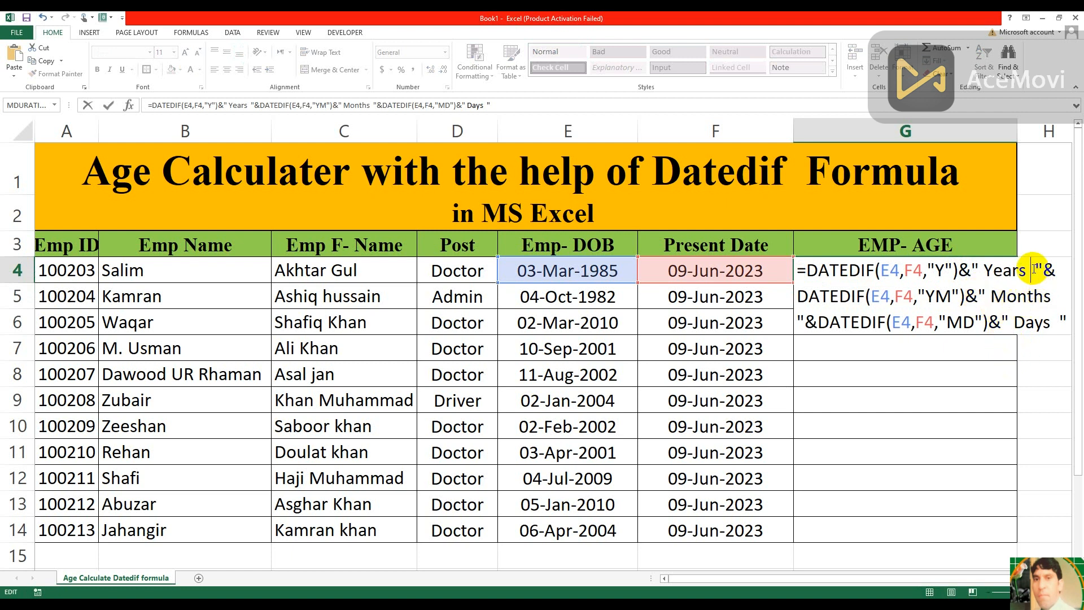
click(1059, 298)
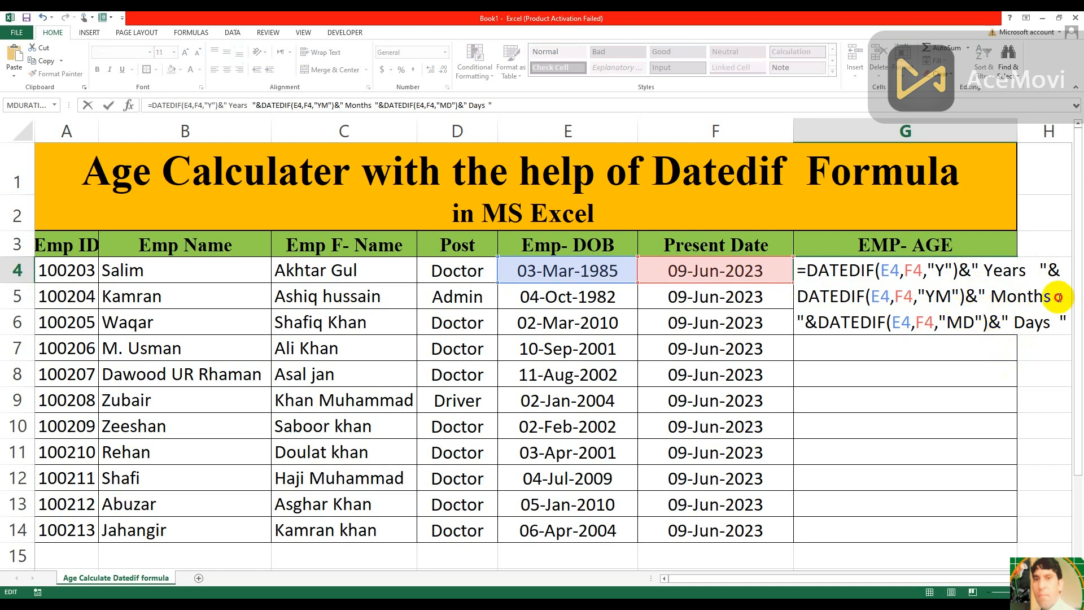
click(1060, 323)
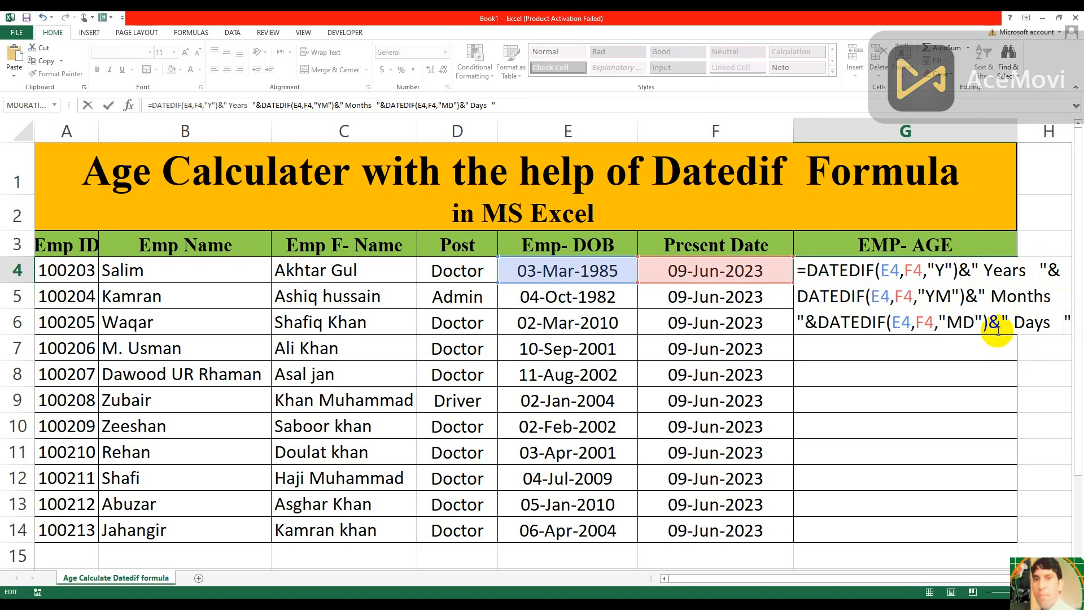
key(Return)
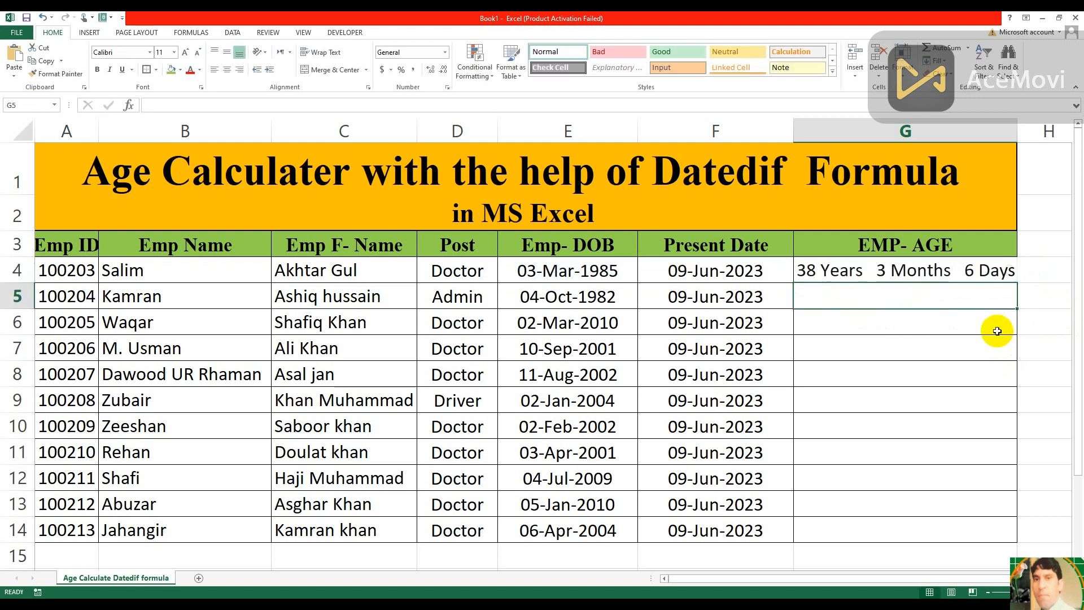
- Fill the G4 age formula down through G14 and autofit the width of column G
click(970, 277)
double_click(1017, 283)
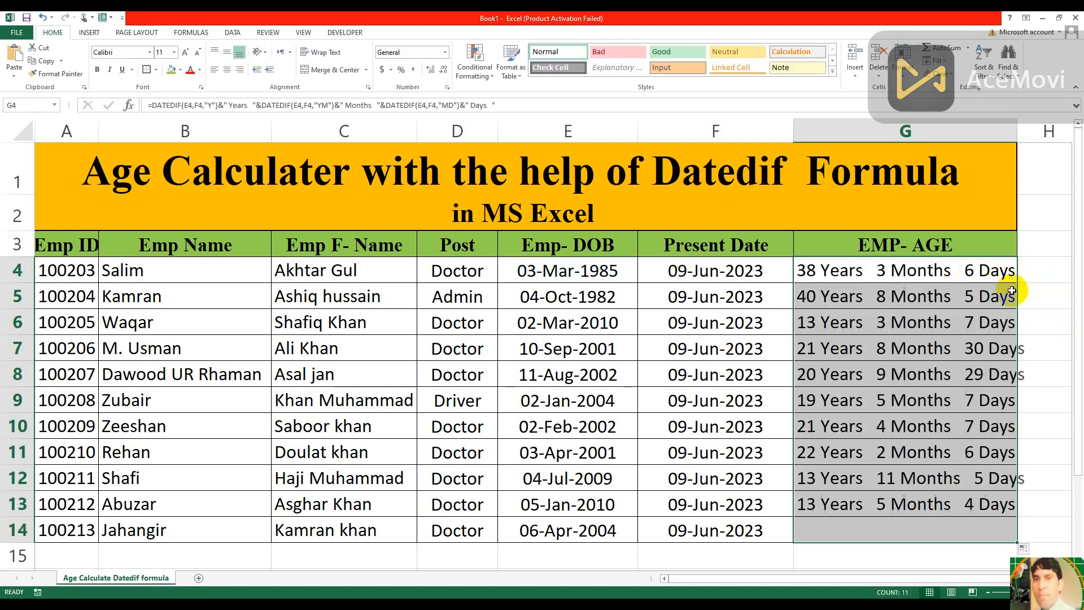
double_click(1009, 128)
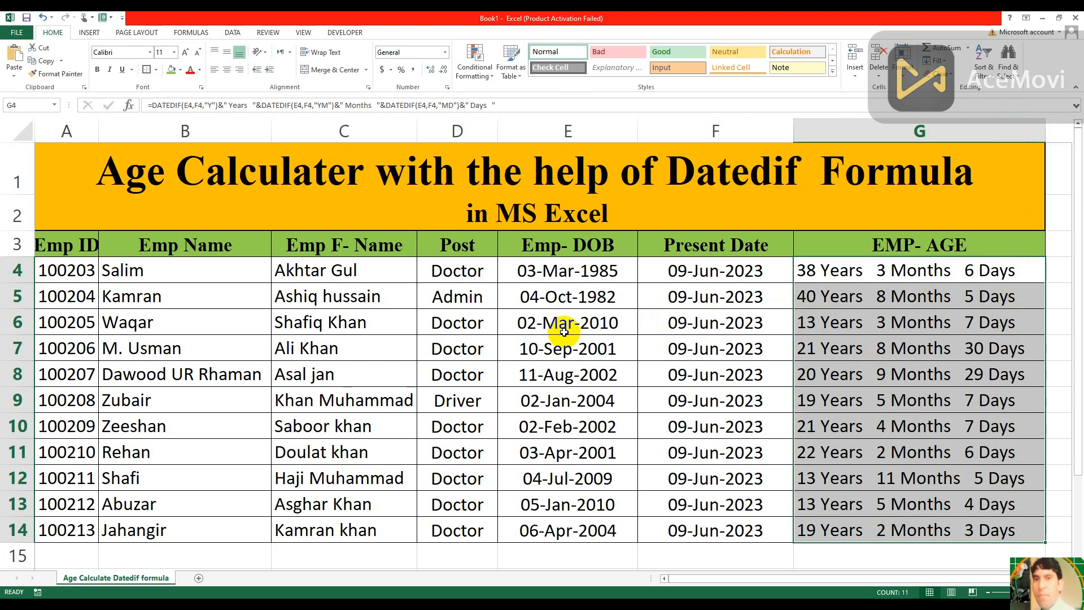
click(927, 301)
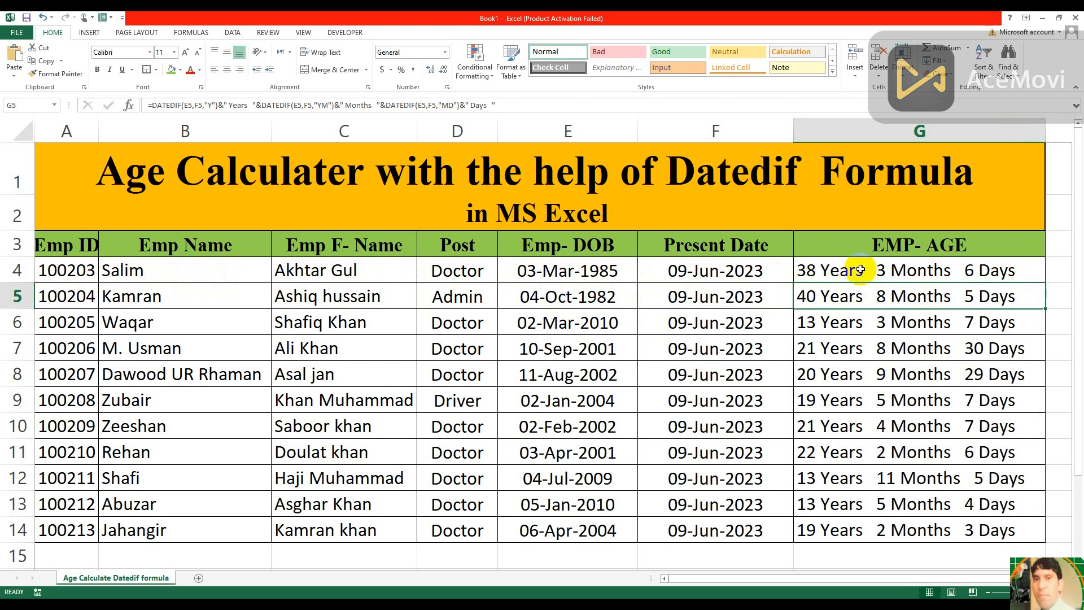
click(989, 272)
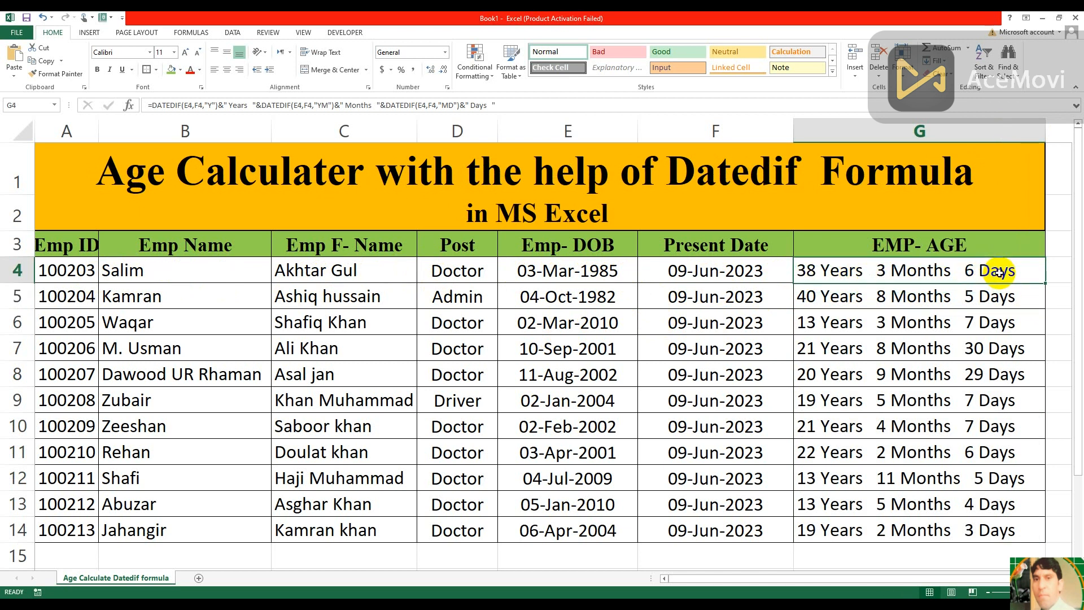